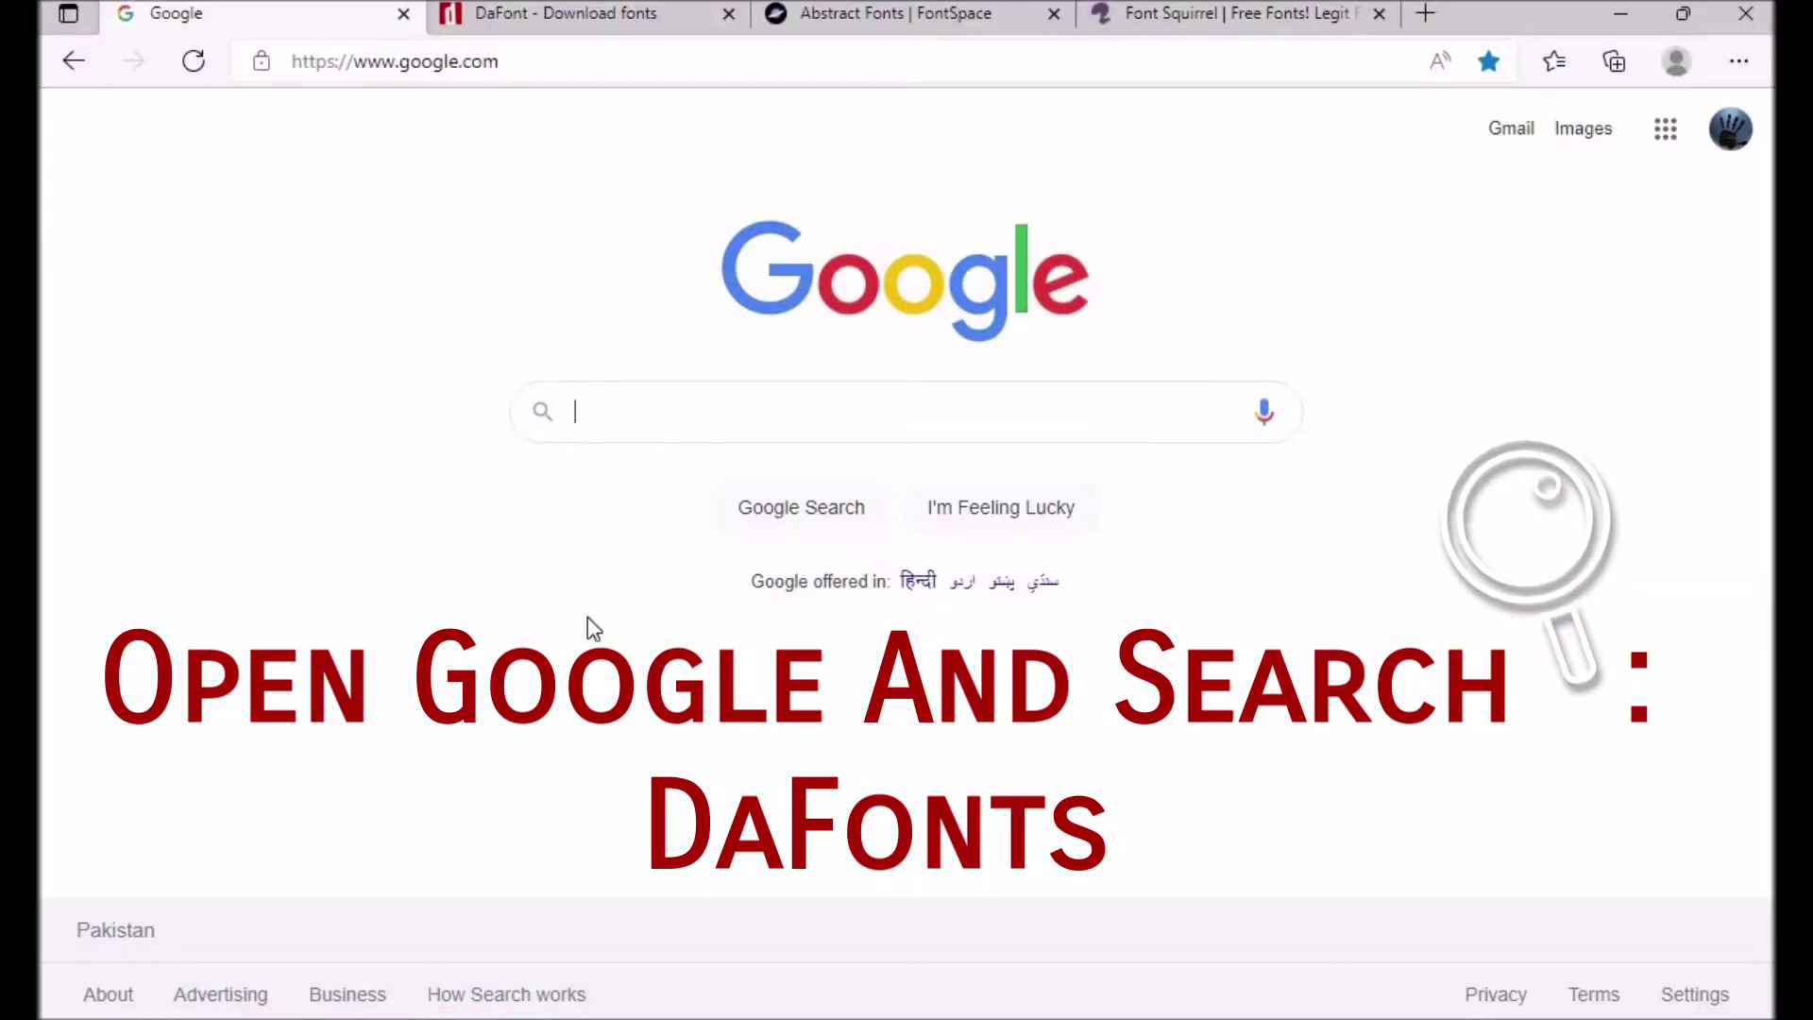
Search Google for 'dafont'.
{"action": "type", "text": "da"}
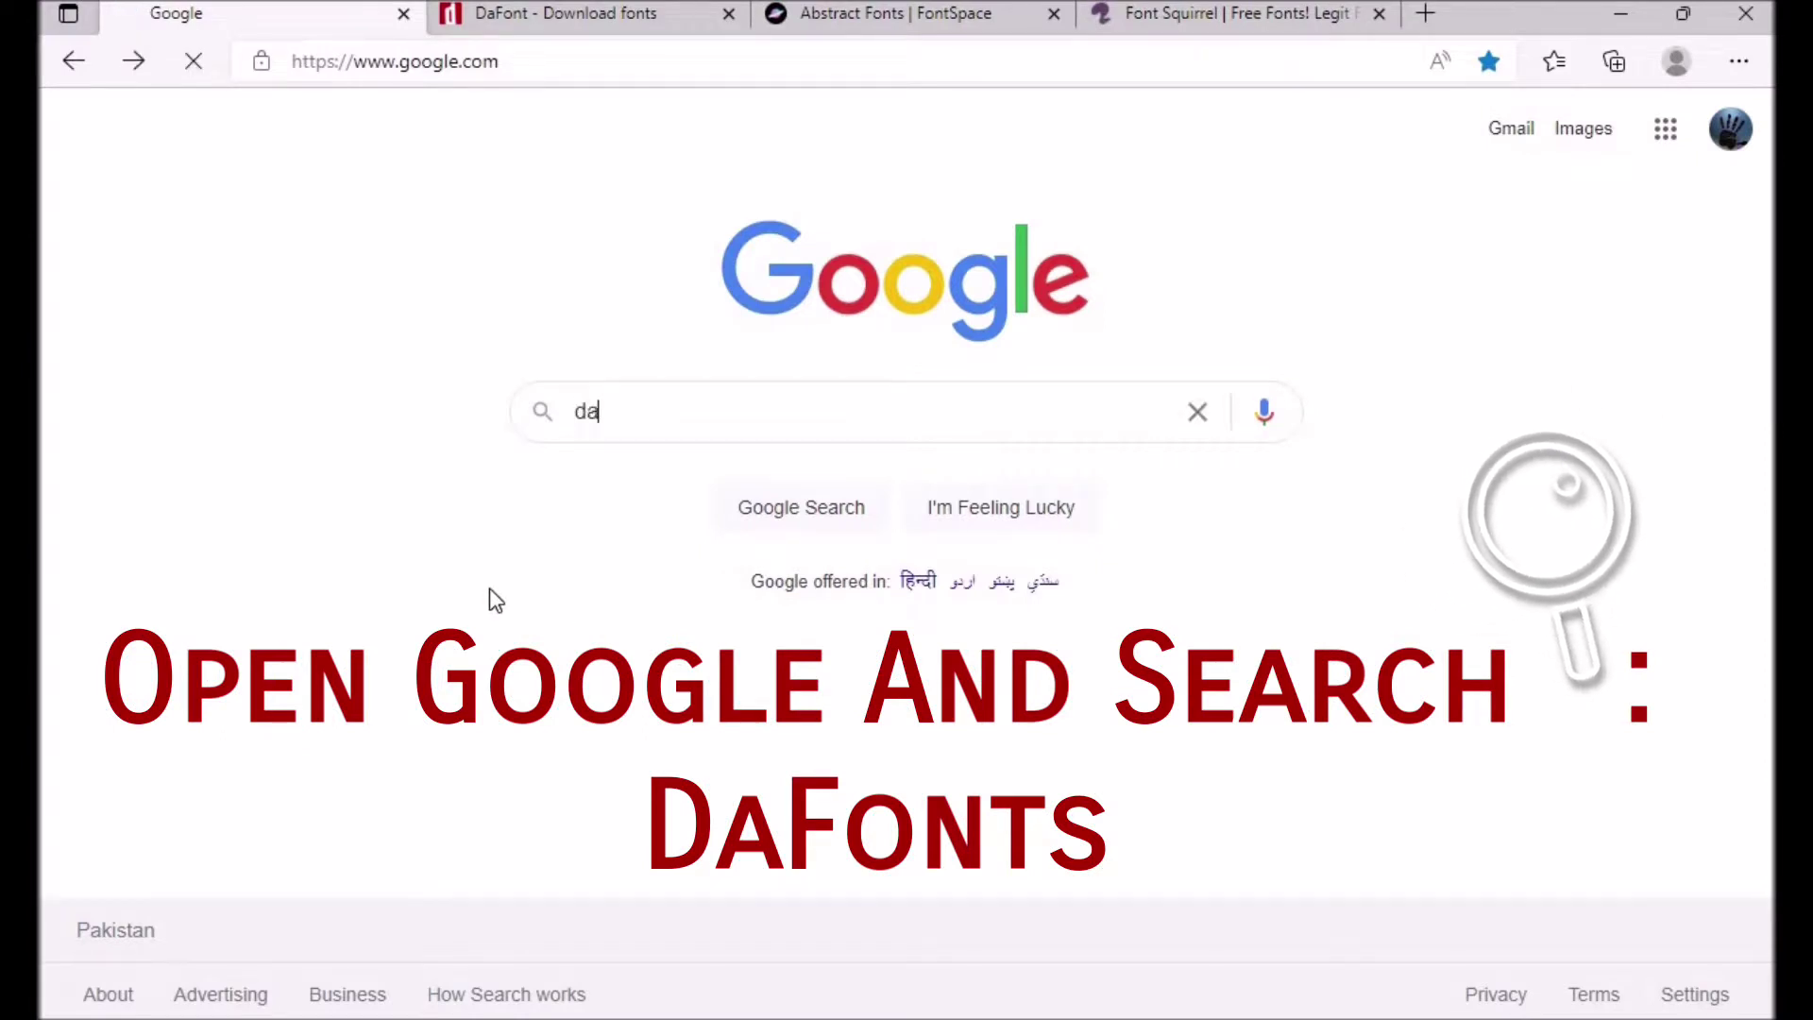
{"action": "type", "text": "font"}
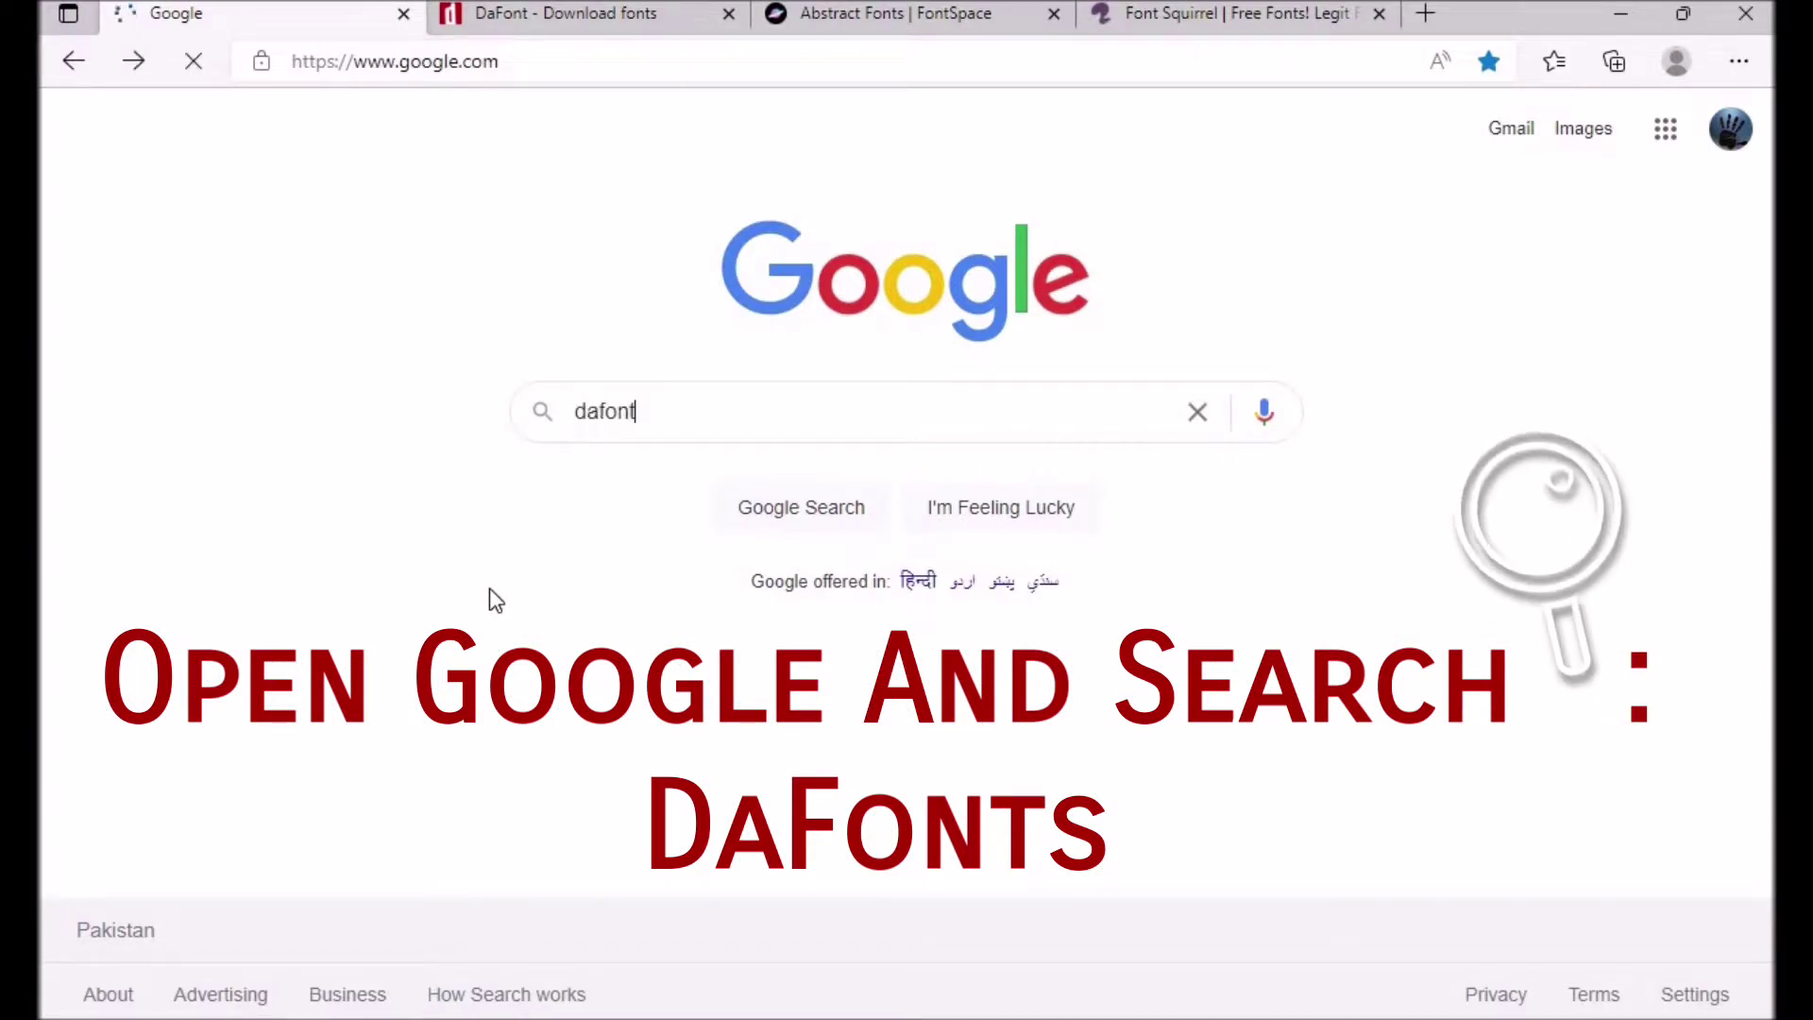
{"action": "key", "text": "Return"}
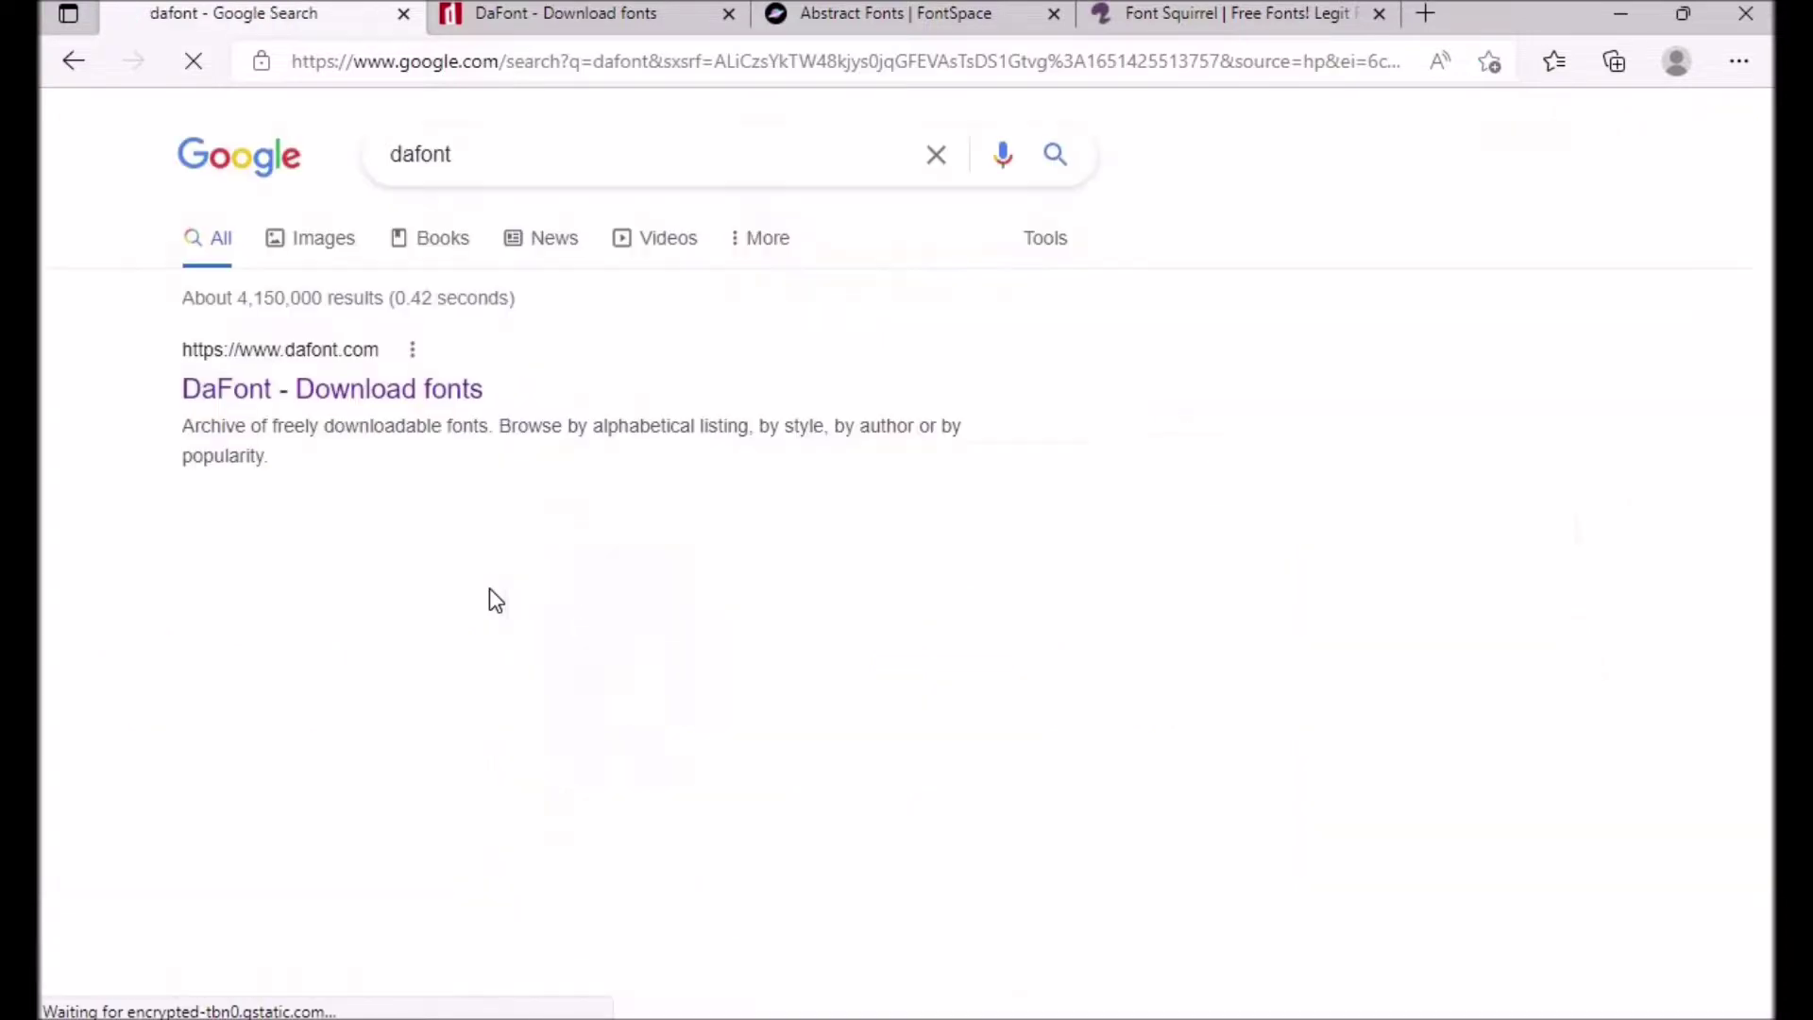
Open DaFont from the results and download the Vectro font as vectro.zip.
{"action": "left_click", "coordinate": [404, 396]}
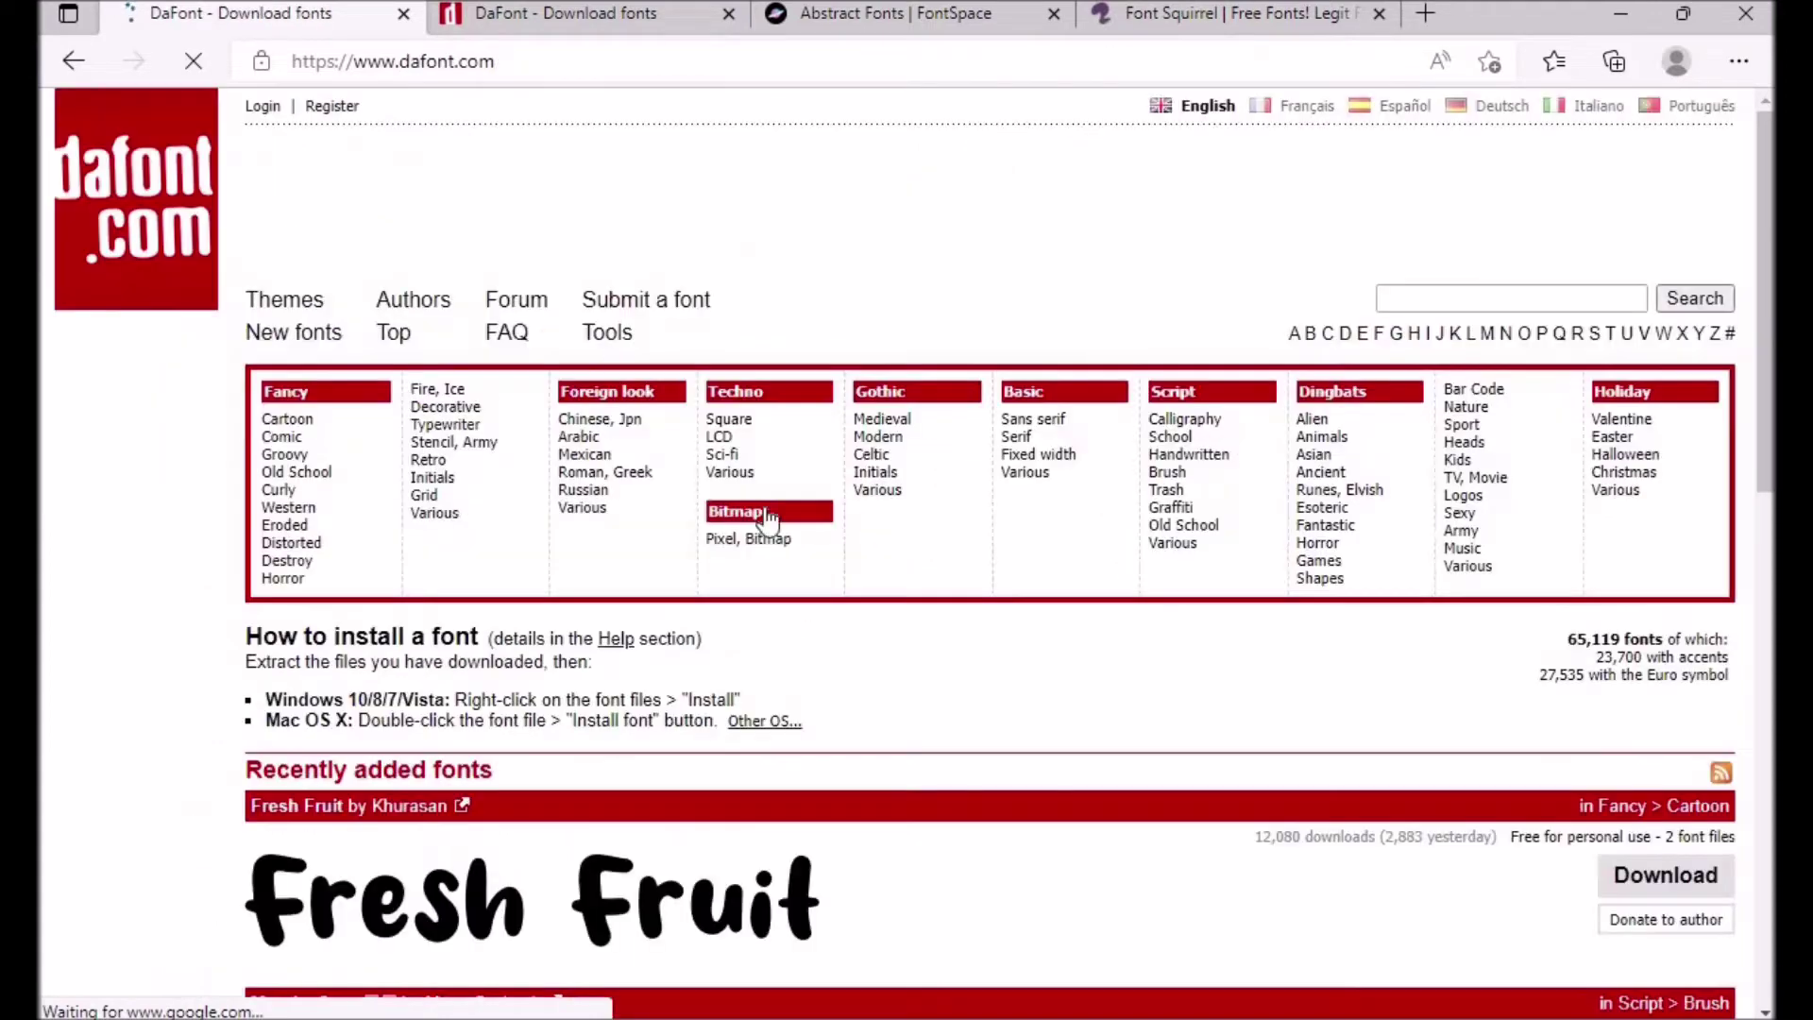
{"action": "scroll", "coordinate": [1643, 519], "scroll_direction": "down", "scroll_amount": 2}
{"action": "scroll", "coordinate": [989, 567], "scroll_direction": "down", "scroll_amount": 2}
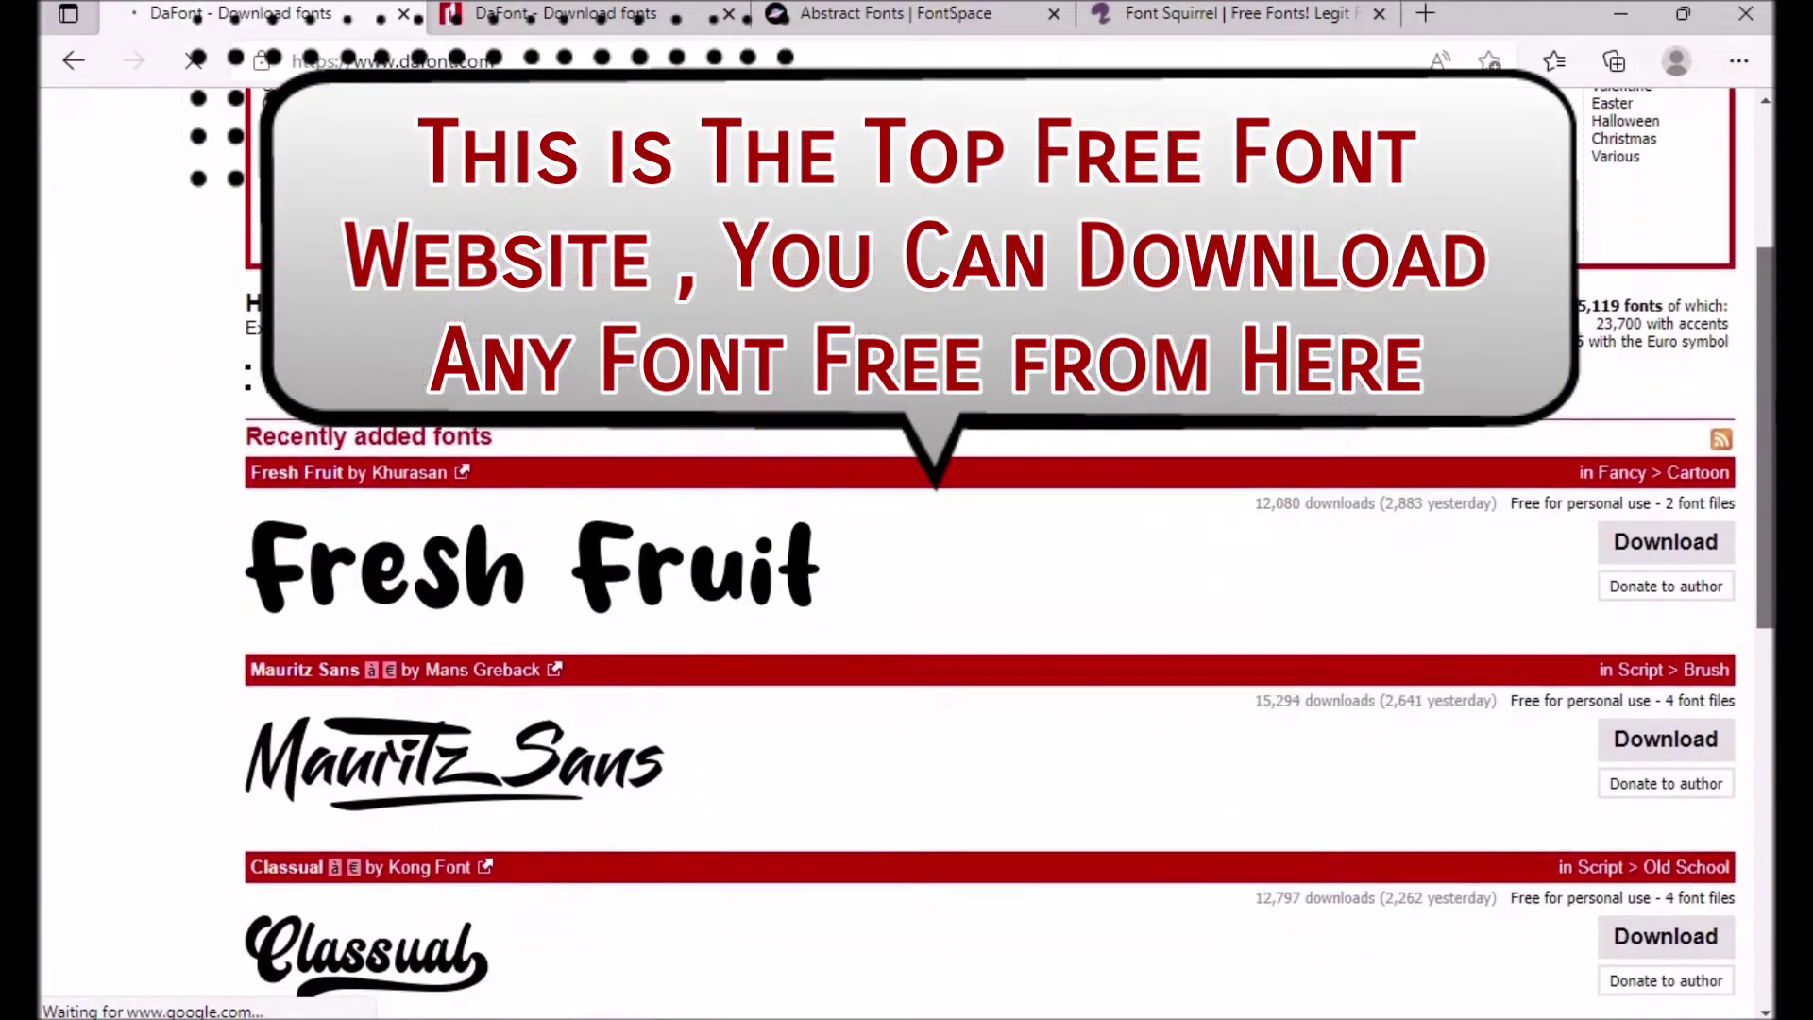
{"action": "scroll", "coordinate": [990, 566], "scroll_direction": "down", "scroll_amount": 2}
{"action": "scroll", "coordinate": [989, 567], "scroll_direction": "down", "scroll_amount": 2}
{"action": "scroll", "coordinate": [989, 567], "scroll_direction": "down", "scroll_amount": 5}
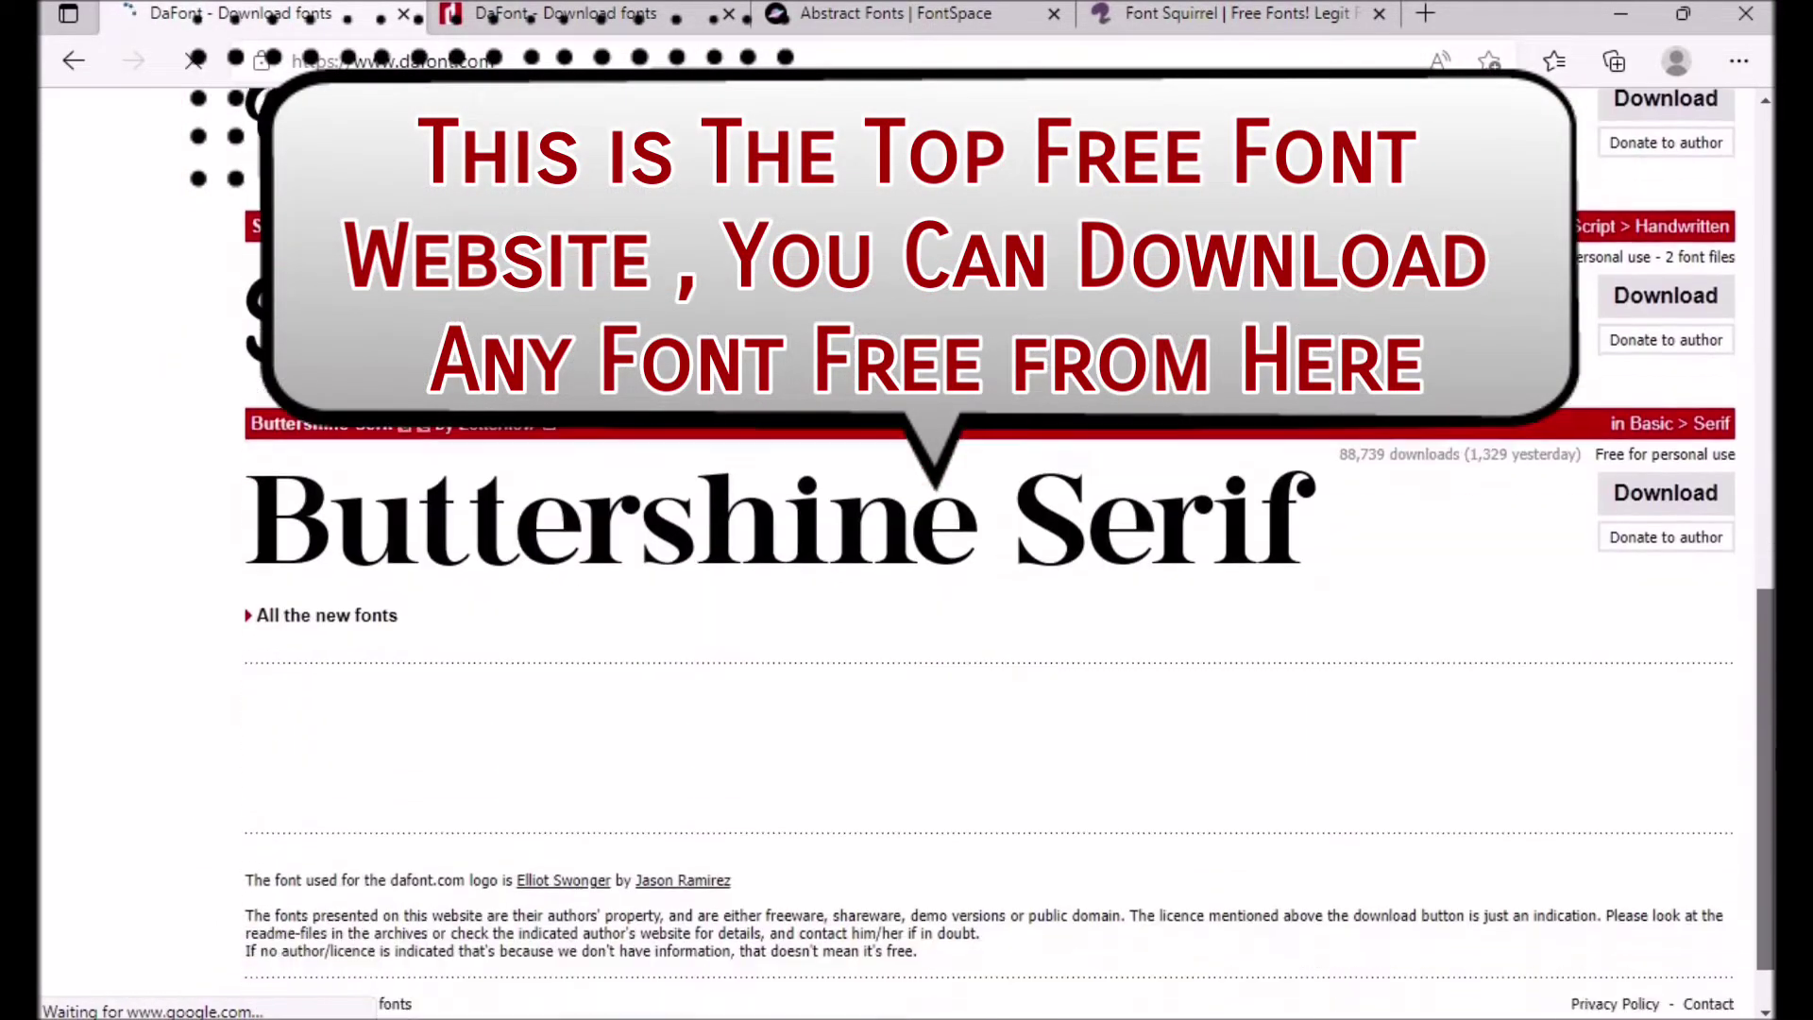
{"action": "scroll", "coordinate": [989, 566], "scroll_direction": "up", "scroll_amount": 1}
{"action": "scroll", "coordinate": [990, 567], "scroll_direction": "up", "scroll_amount": 9}
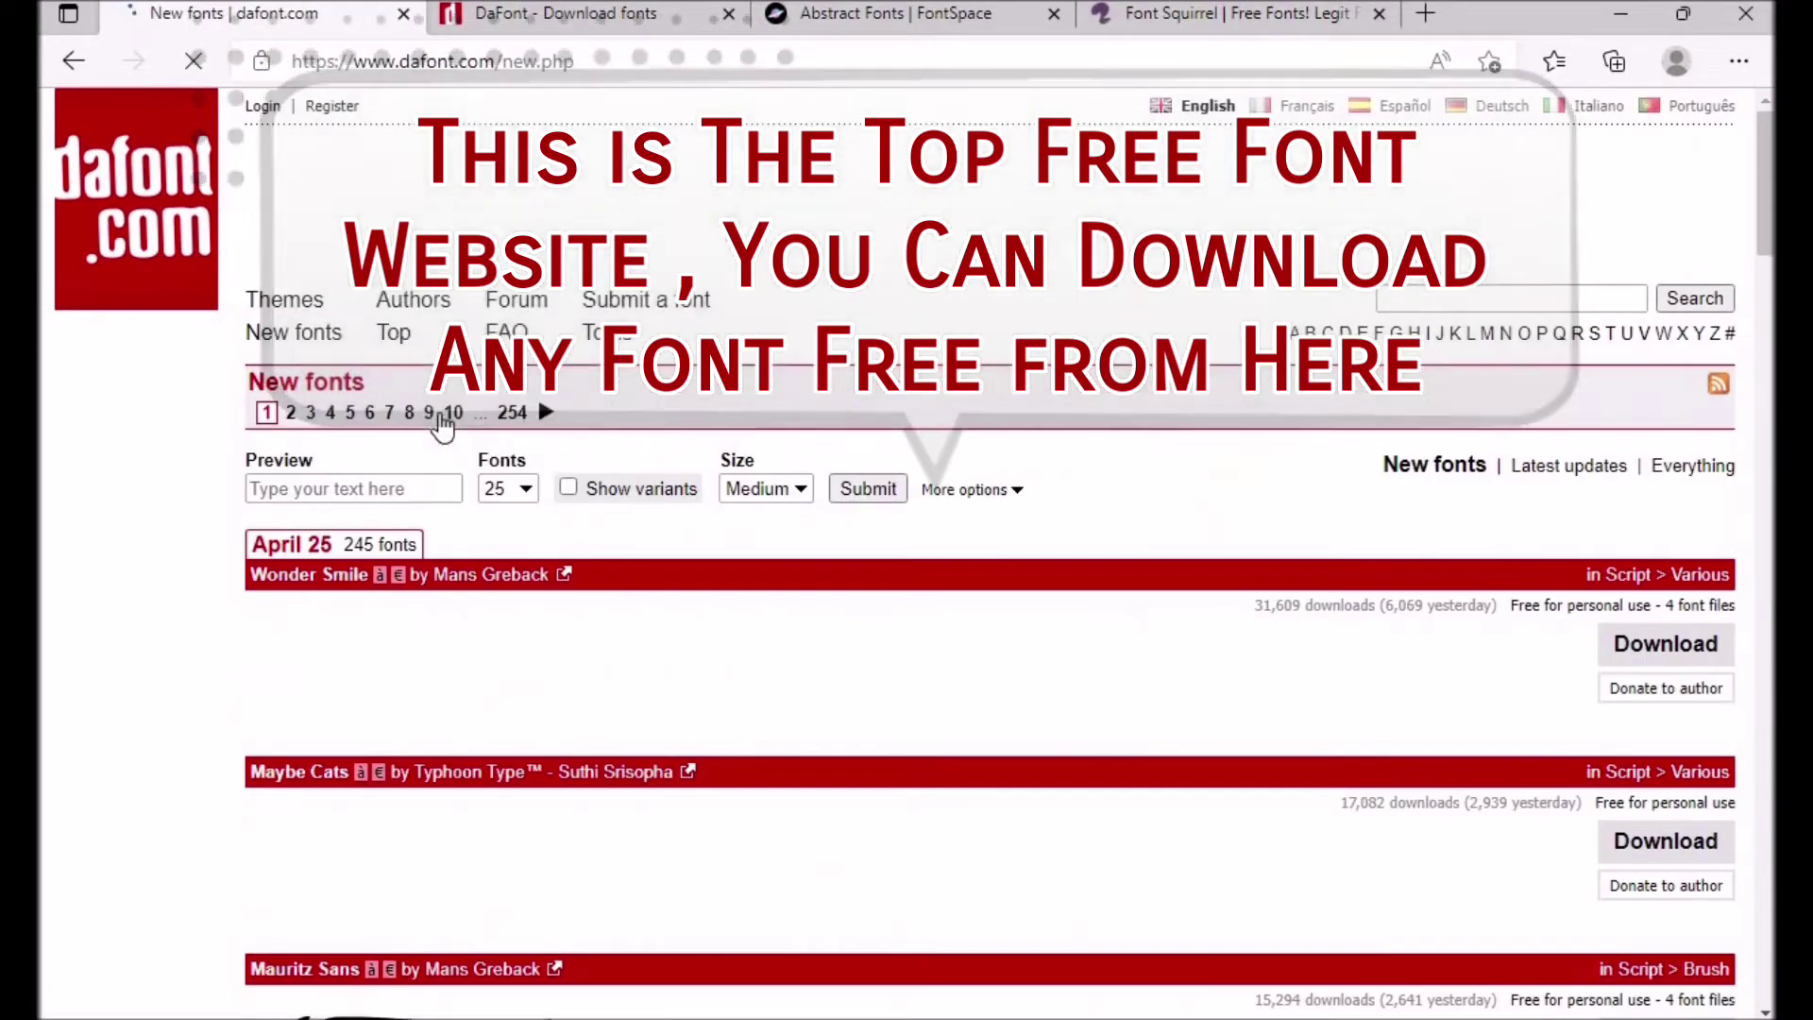
{"action": "scroll", "coordinate": [989, 566], "scroll_direction": "down", "scroll_amount": 10}
{"action": "scroll", "coordinate": [990, 567], "scroll_direction": "down", "scroll_amount": 12}
{"action": "scroll", "coordinate": [990, 567], "scroll_direction": "down", "scroll_amount": 6}
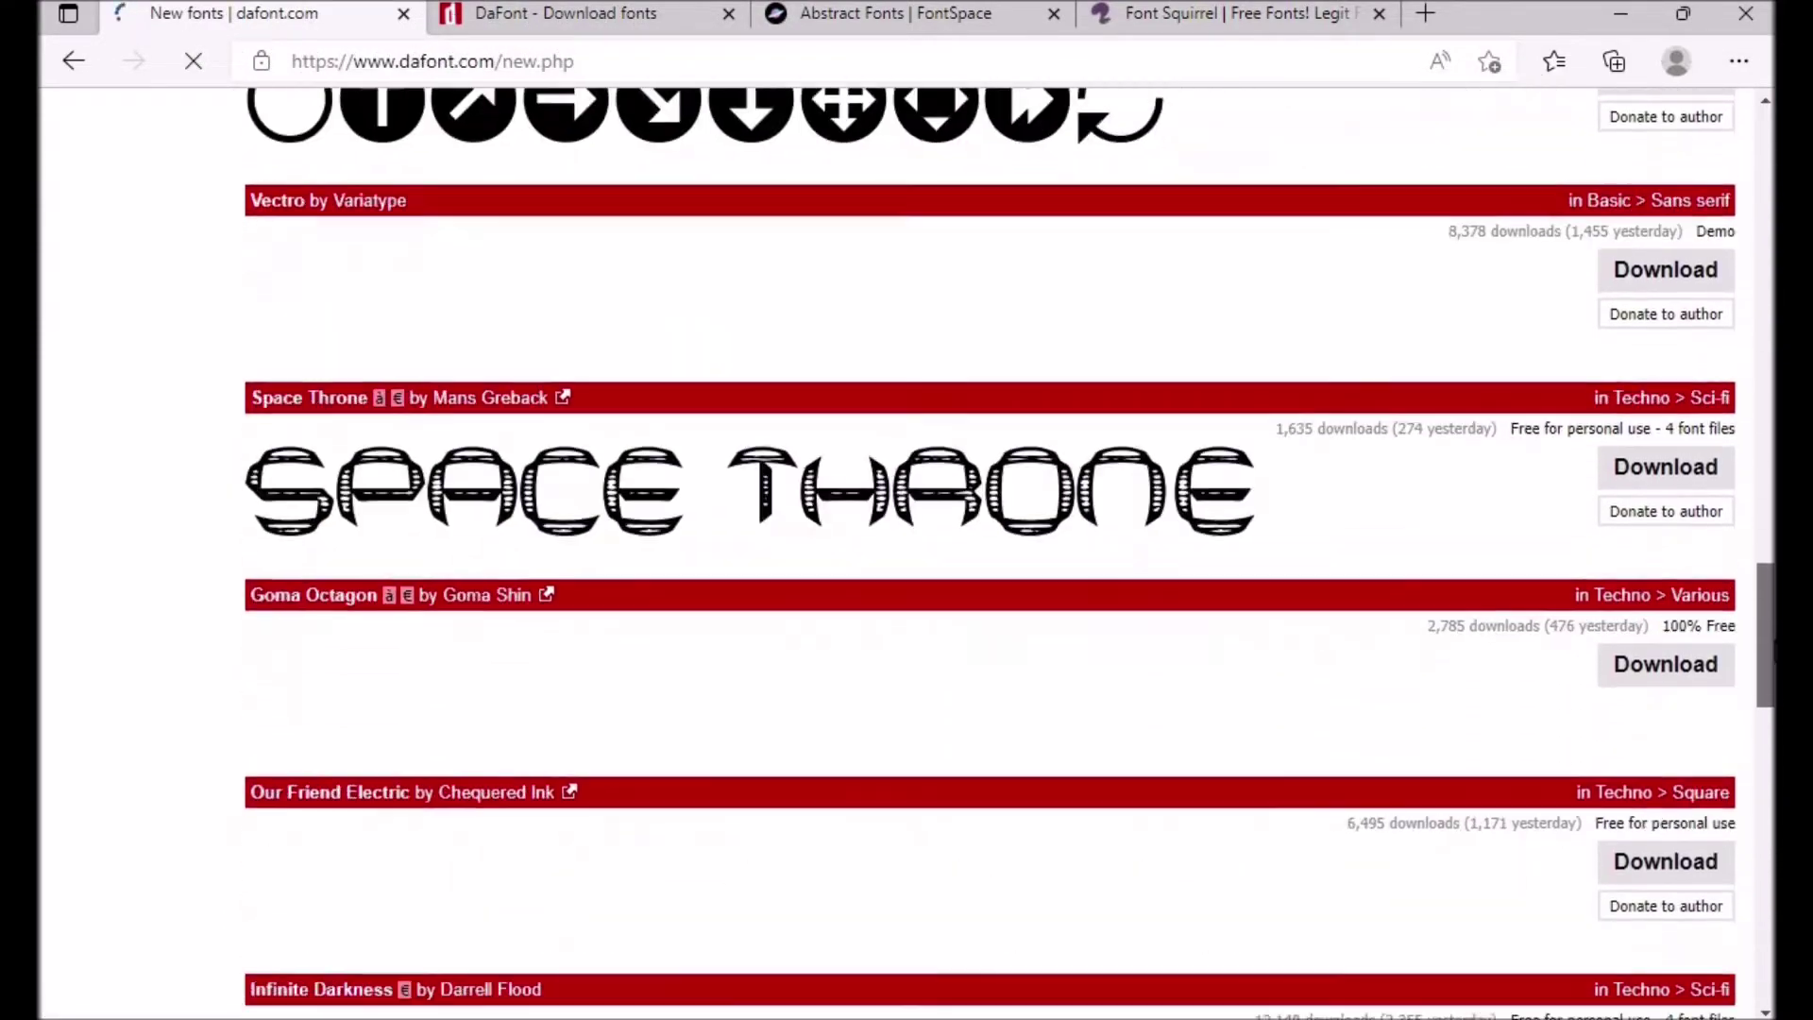
{"action": "scroll", "coordinate": [990, 567], "scroll_direction": "up", "scroll_amount": 19}
{"action": "scroll", "coordinate": [990, 567], "scroll_direction": "up", "scroll_amount": 6}
{"action": "scroll", "coordinate": [1389, 658], "scroll_direction": "down", "scroll_amount": 15}
{"action": "scroll", "coordinate": [1389, 658], "scroll_direction": "down", "scroll_amount": 13}
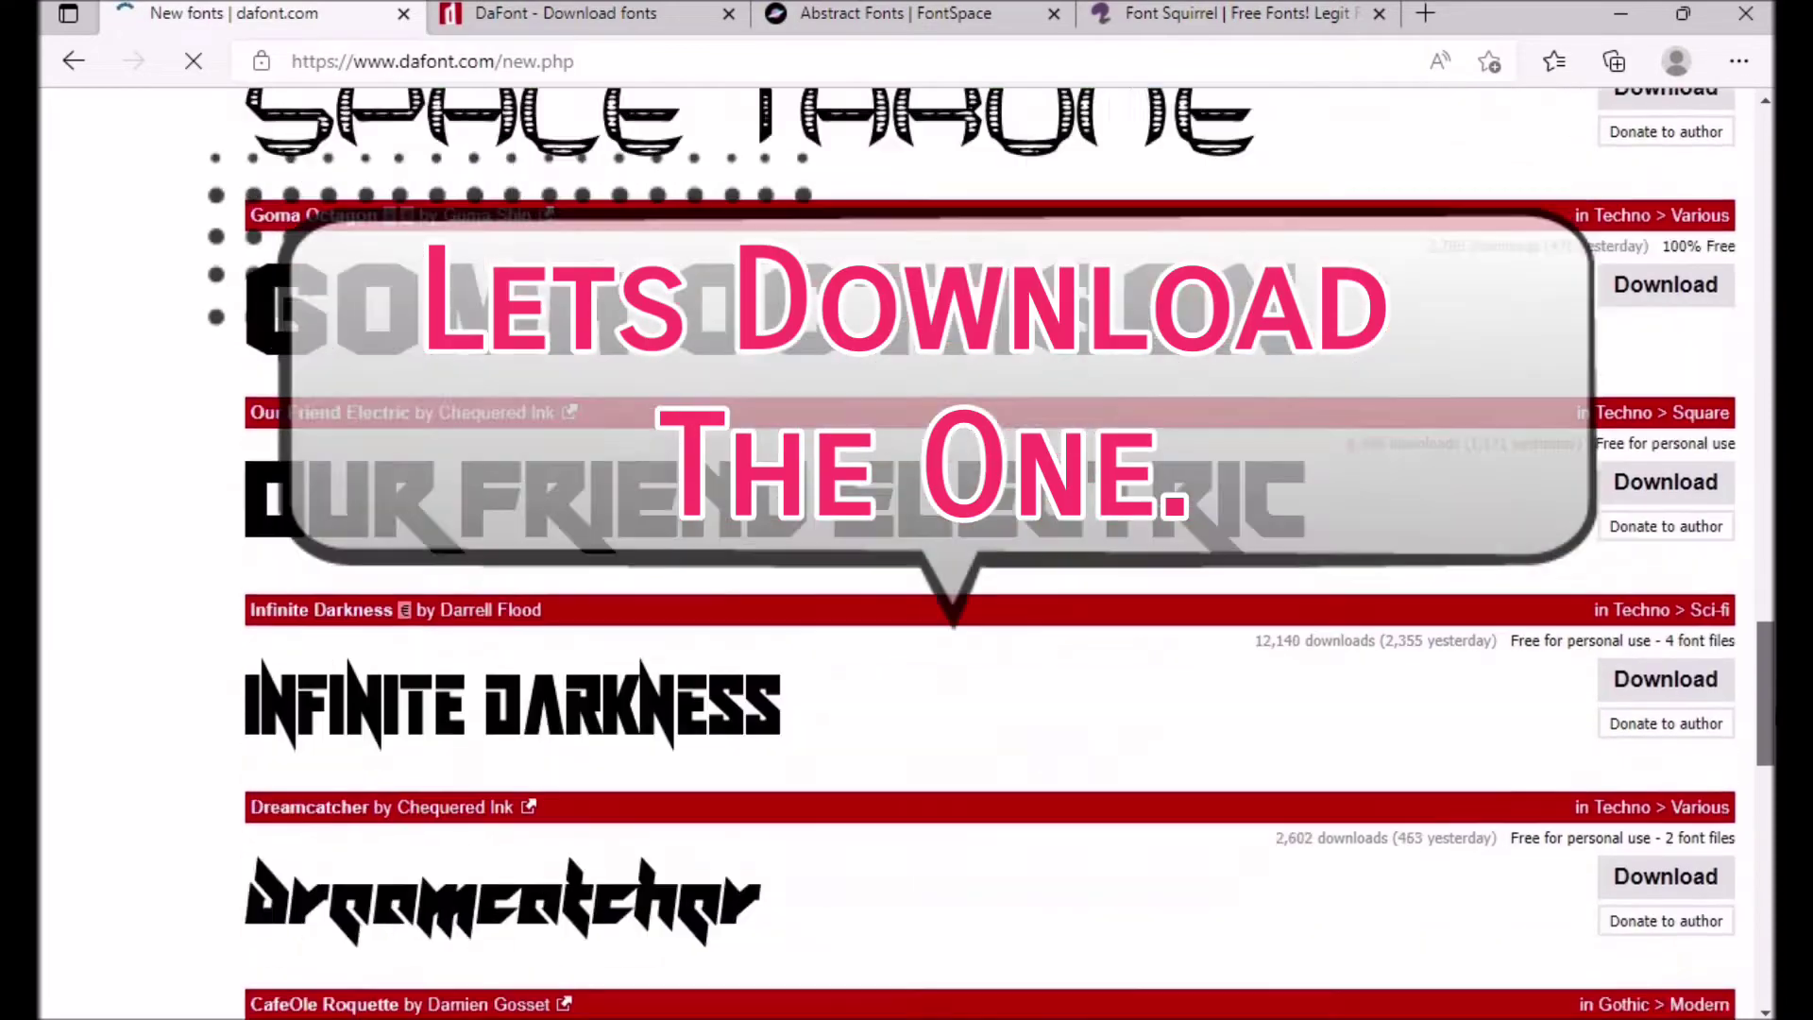
{"action": "scroll", "coordinate": [1389, 658], "scroll_direction": "up", "scroll_amount": 8}
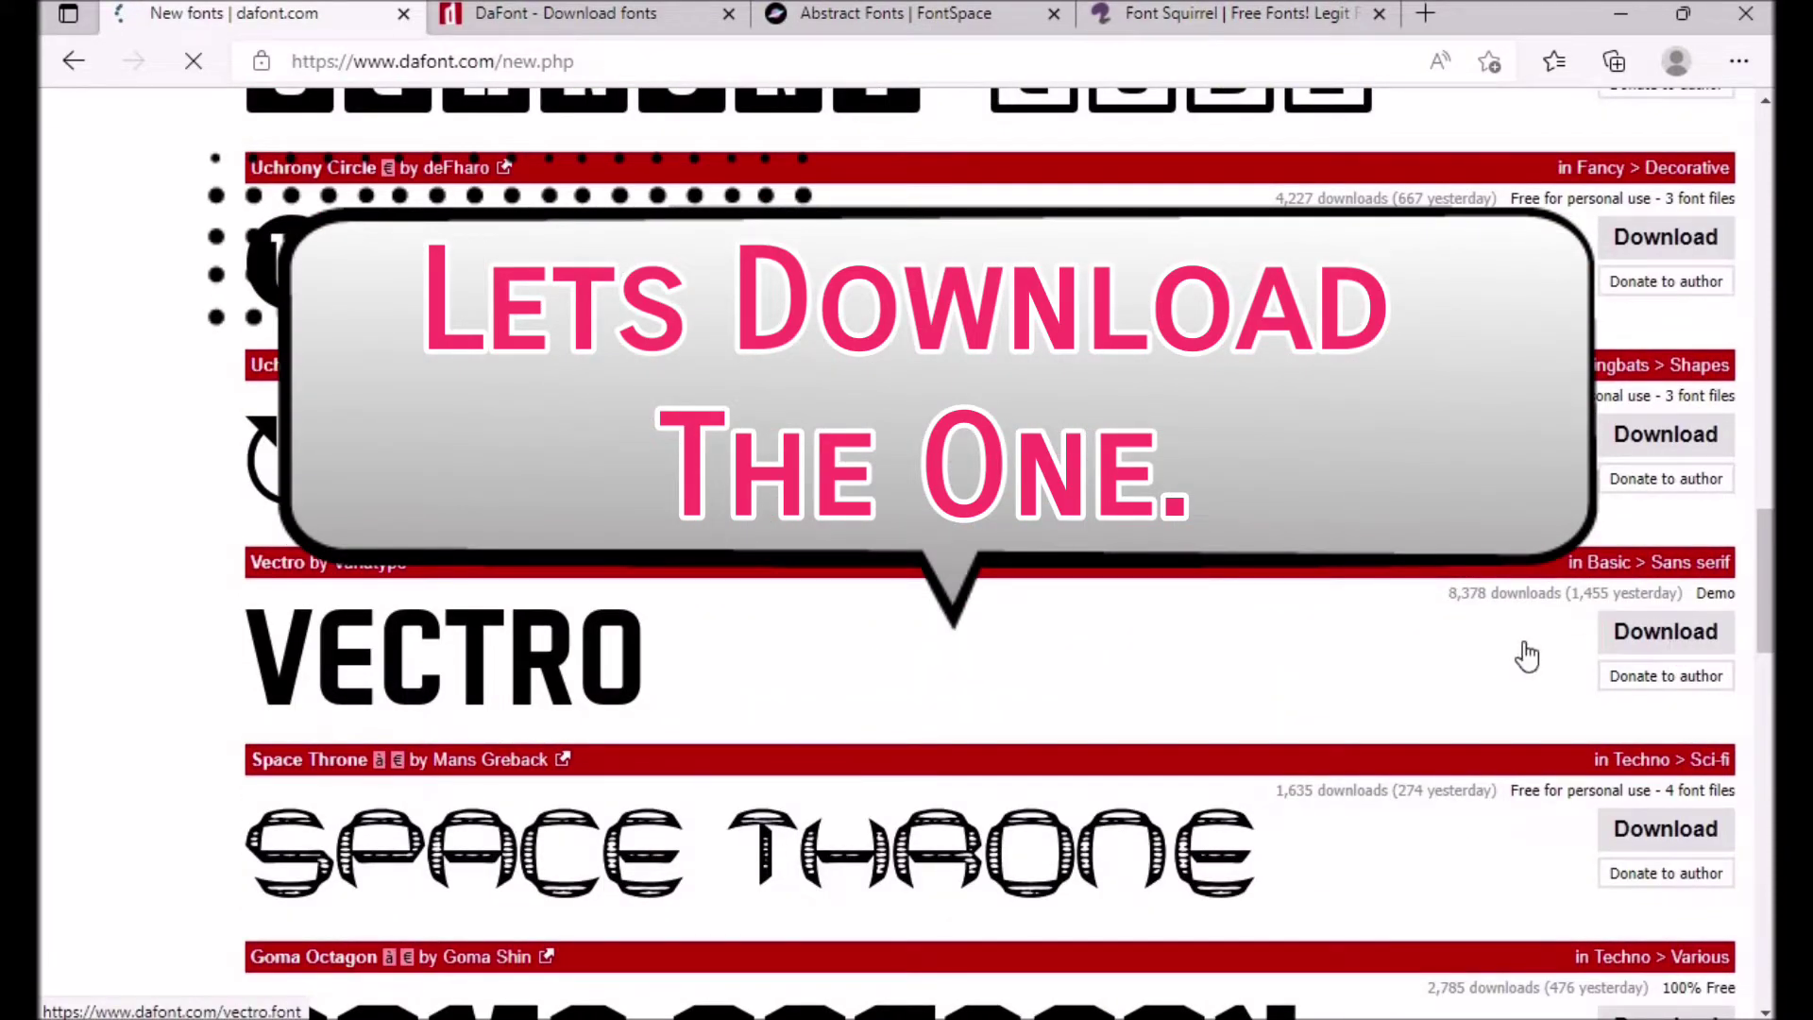
{"action": "left_click", "coordinate": [1666, 631]}
{"action": "type", "text": "abst"}
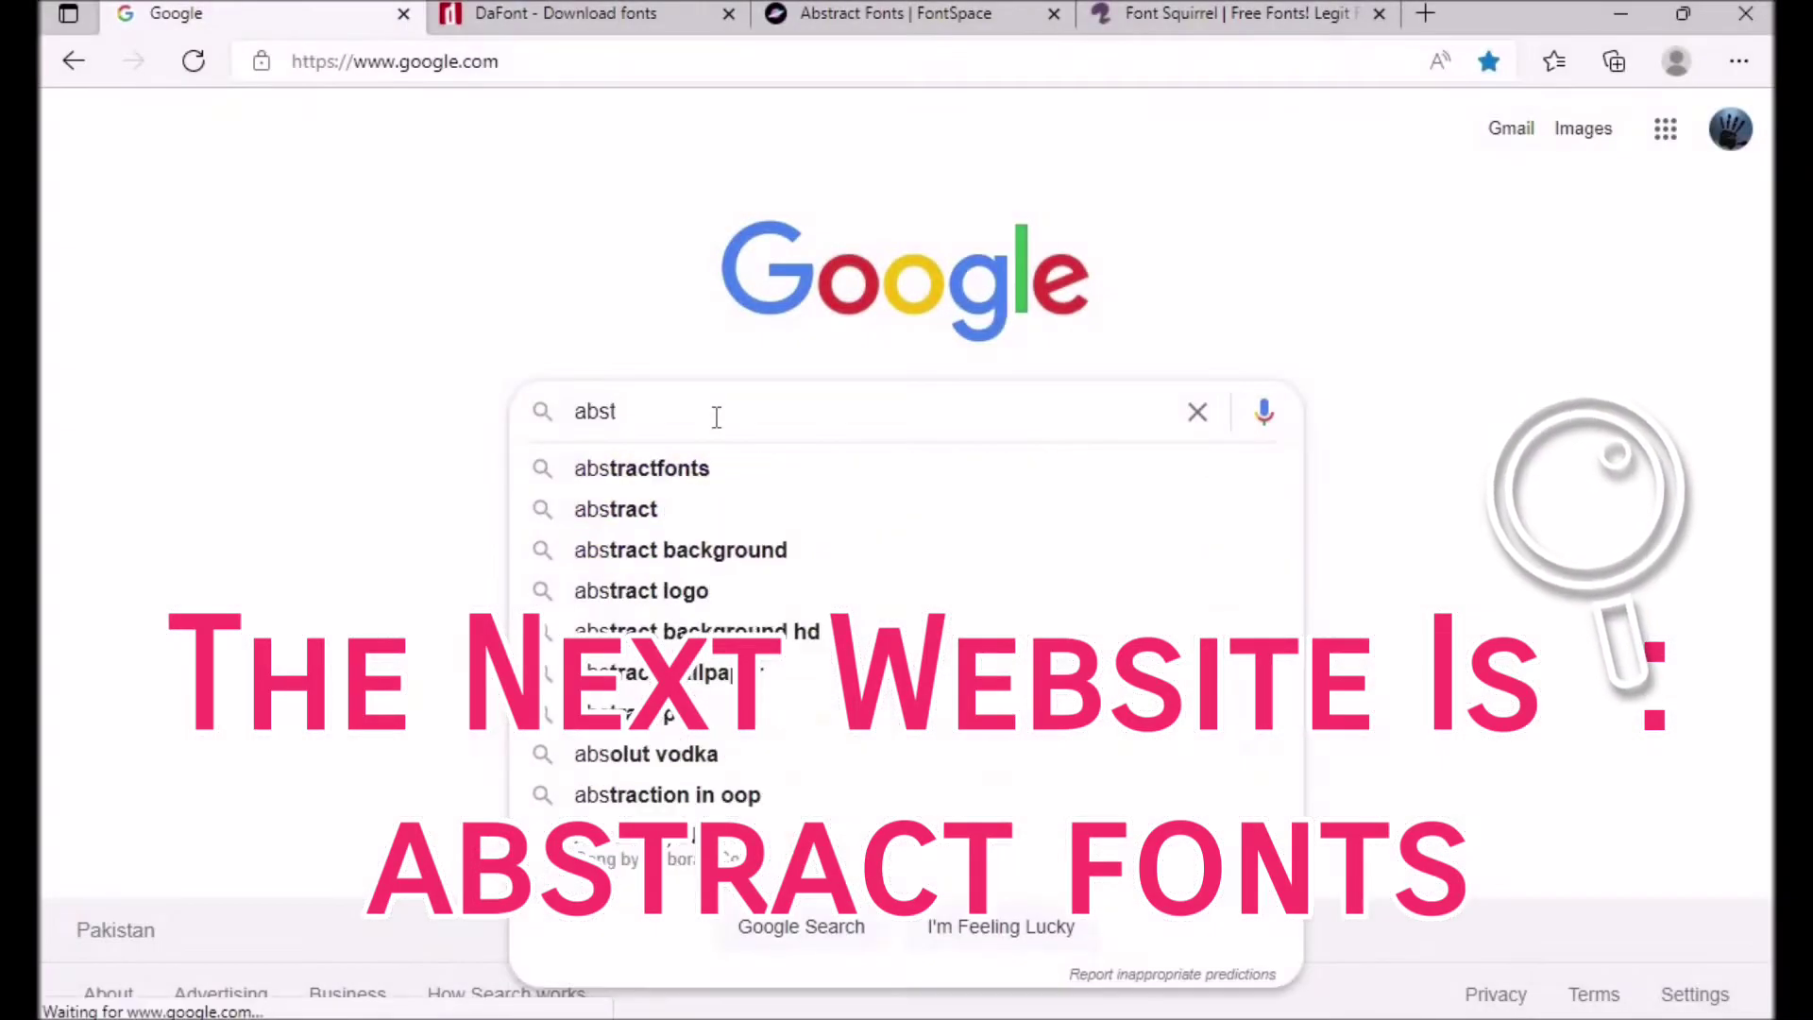
Run a Google search for 'abstractfonts' using the autocomplete suggestion.
{"action": "key", "text": "Down"}
{"action": "key", "text": "Escape"}
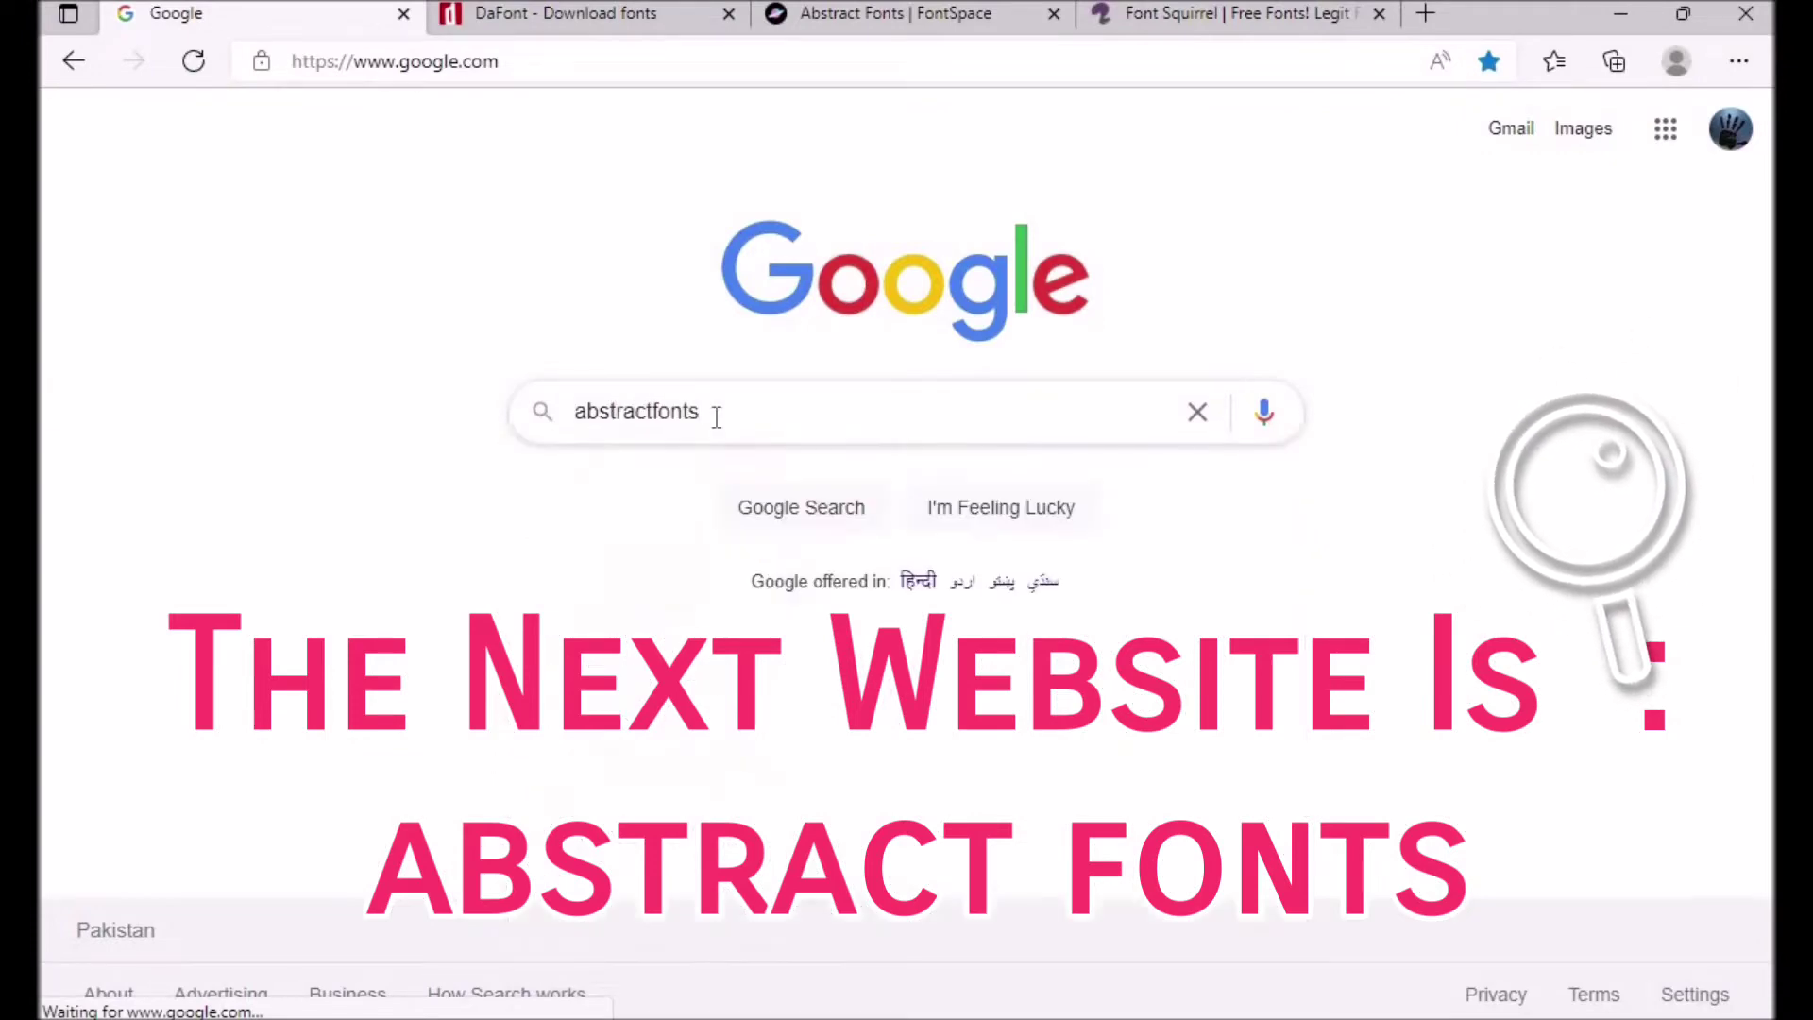
{"action": "key", "text": "Return"}
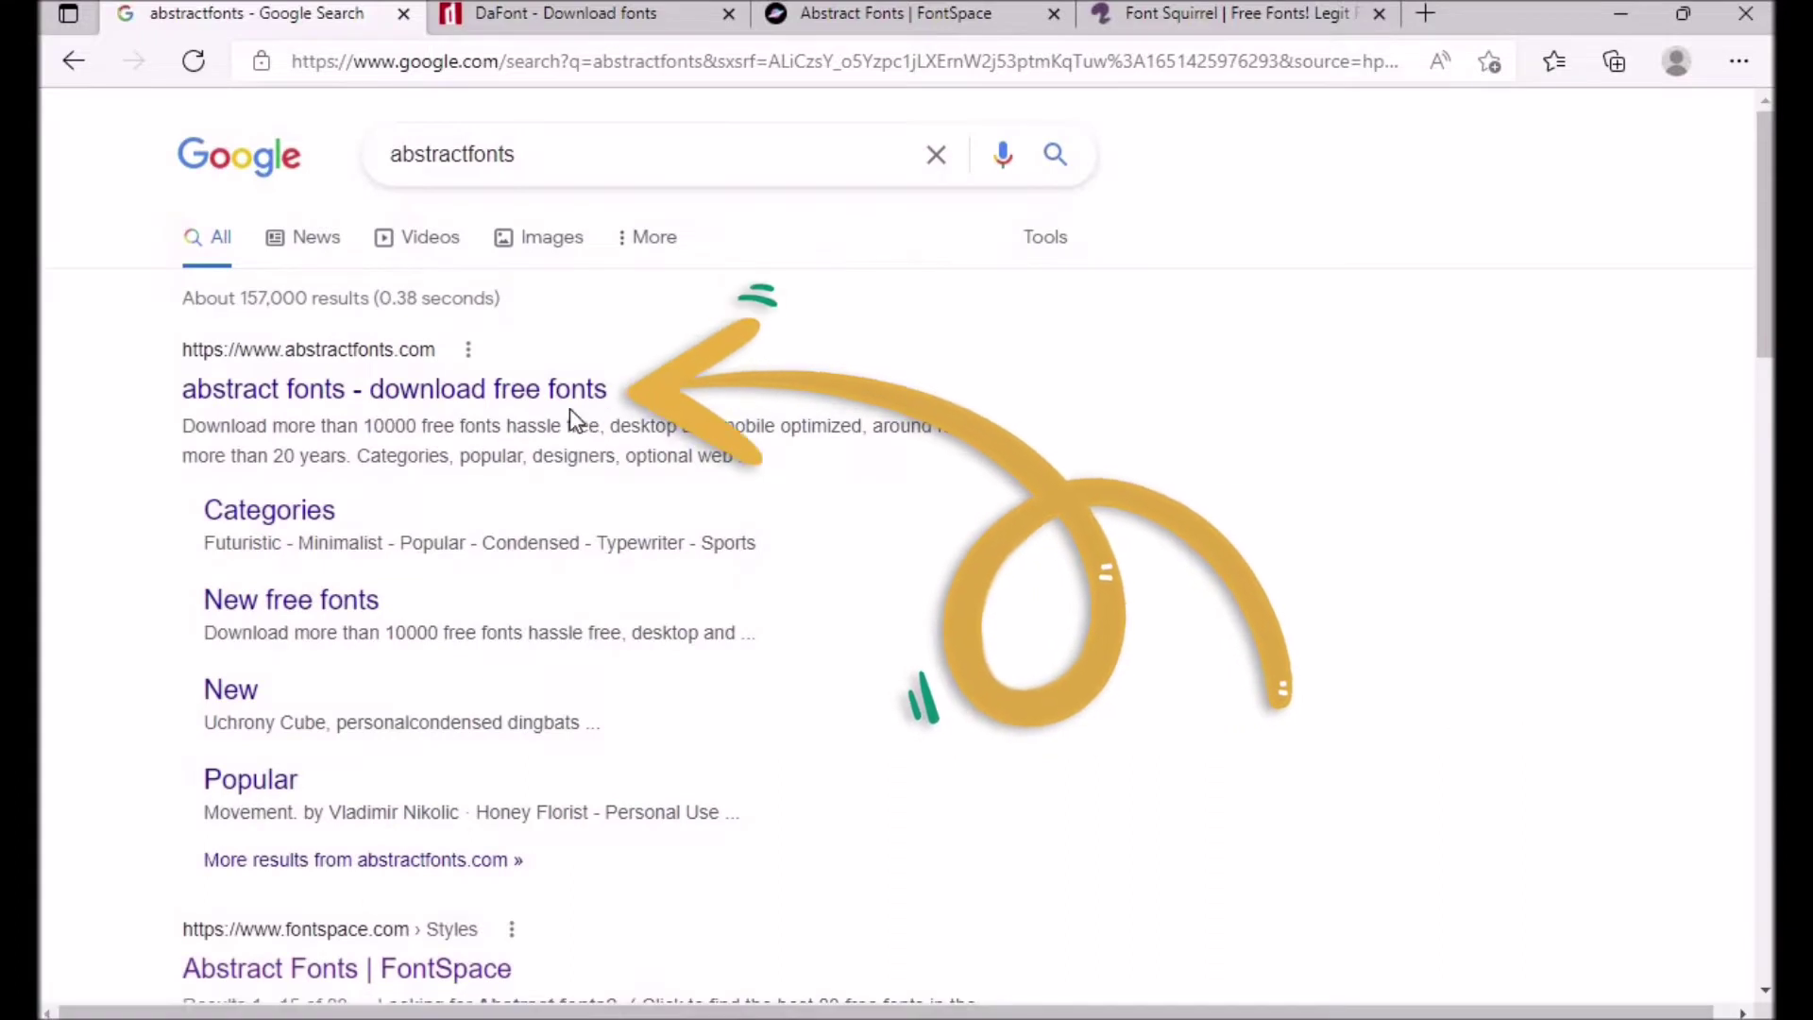
Open abstractfonts.com from the results and browse its list of new free fonts.
{"action": "left_click", "coordinate": [564, 396]}
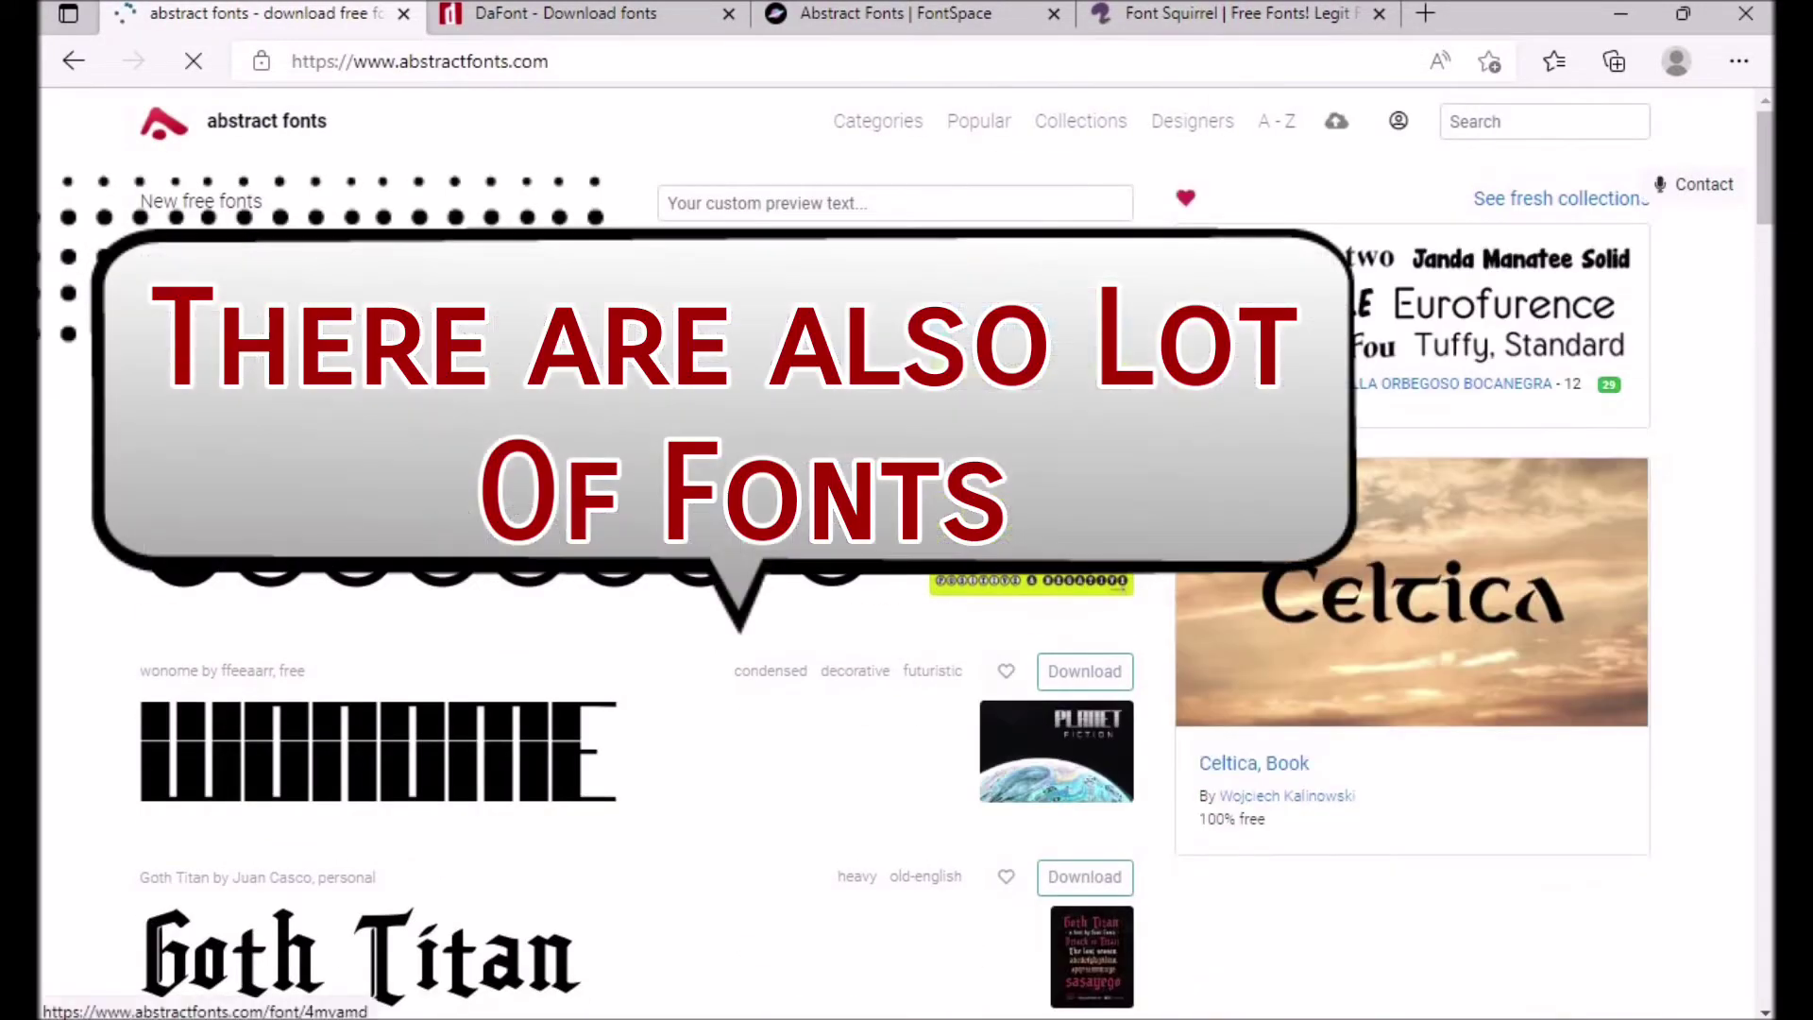
{"action": "scroll", "coordinate": [661, 614], "scroll_direction": "down", "scroll_amount": 5}
{"action": "scroll", "coordinate": [661, 614], "scroll_direction": "down", "scroll_amount": 5}
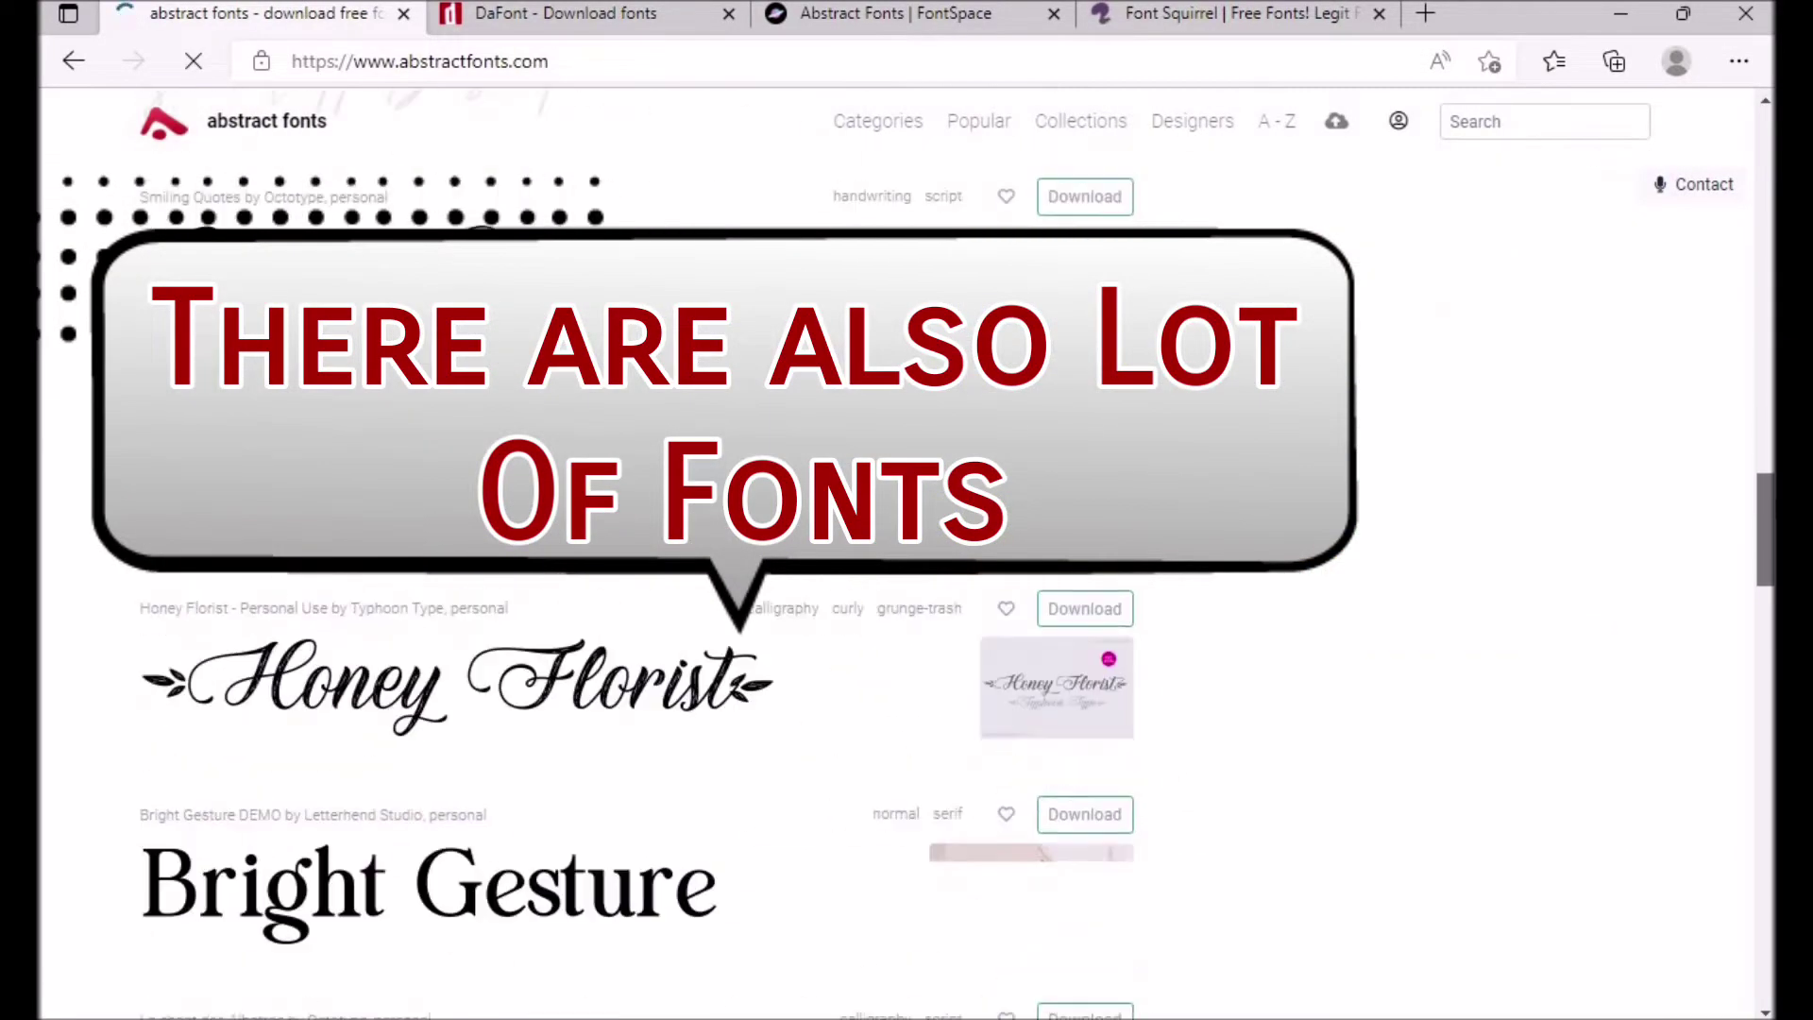
{"action": "scroll", "coordinate": [661, 614], "scroll_direction": "down", "scroll_amount": 5}
{"action": "scroll", "coordinate": [661, 614], "scroll_direction": "down", "scroll_amount": 5}
{"action": "scroll", "coordinate": [661, 614], "scroll_direction": "up", "scroll_amount": 15}
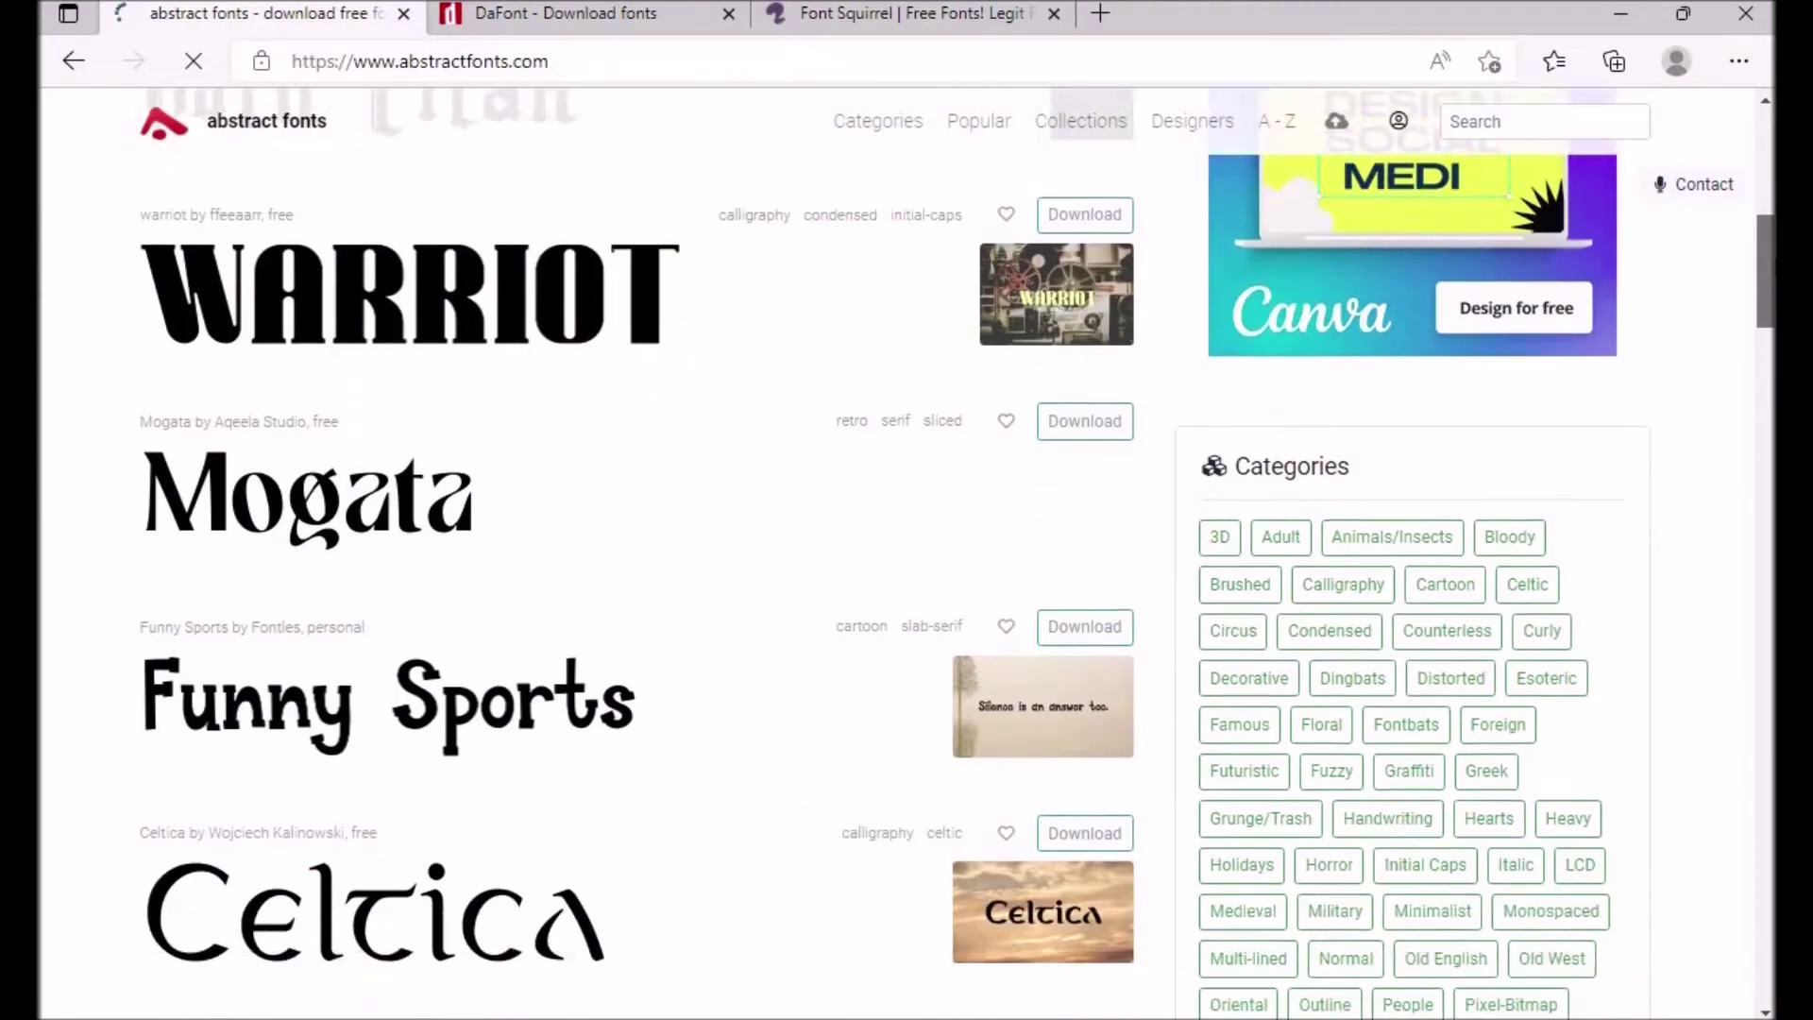
{"action": "scroll", "coordinate": [1082, 654], "scroll_direction": "down", "scroll_amount": 10}
{"action": "scroll", "coordinate": [1082, 655], "scroll_direction": "down", "scroll_amount": 5}
{"action": "scroll", "coordinate": [1142, 673], "scroll_direction": "up", "scroll_amount": 1}
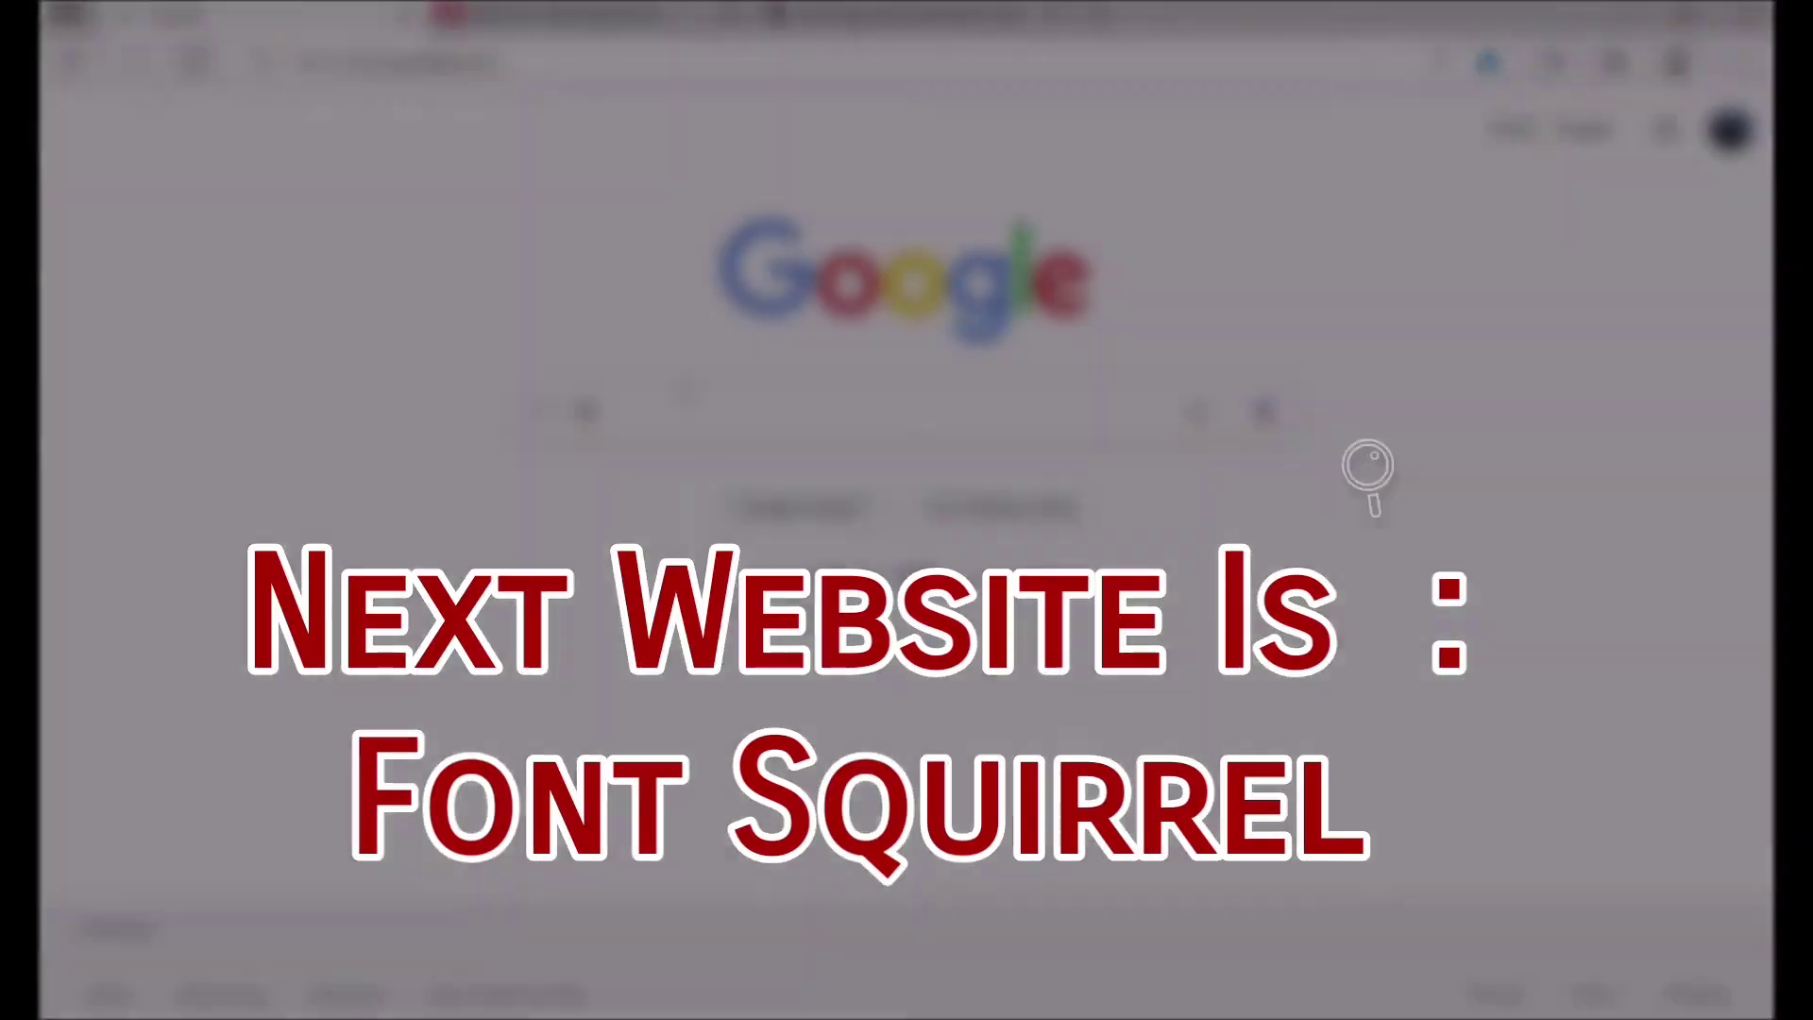
Complete the query to 'font squirrel' from the suggestions and search Google.
{"action": "type", "text": "qu"}
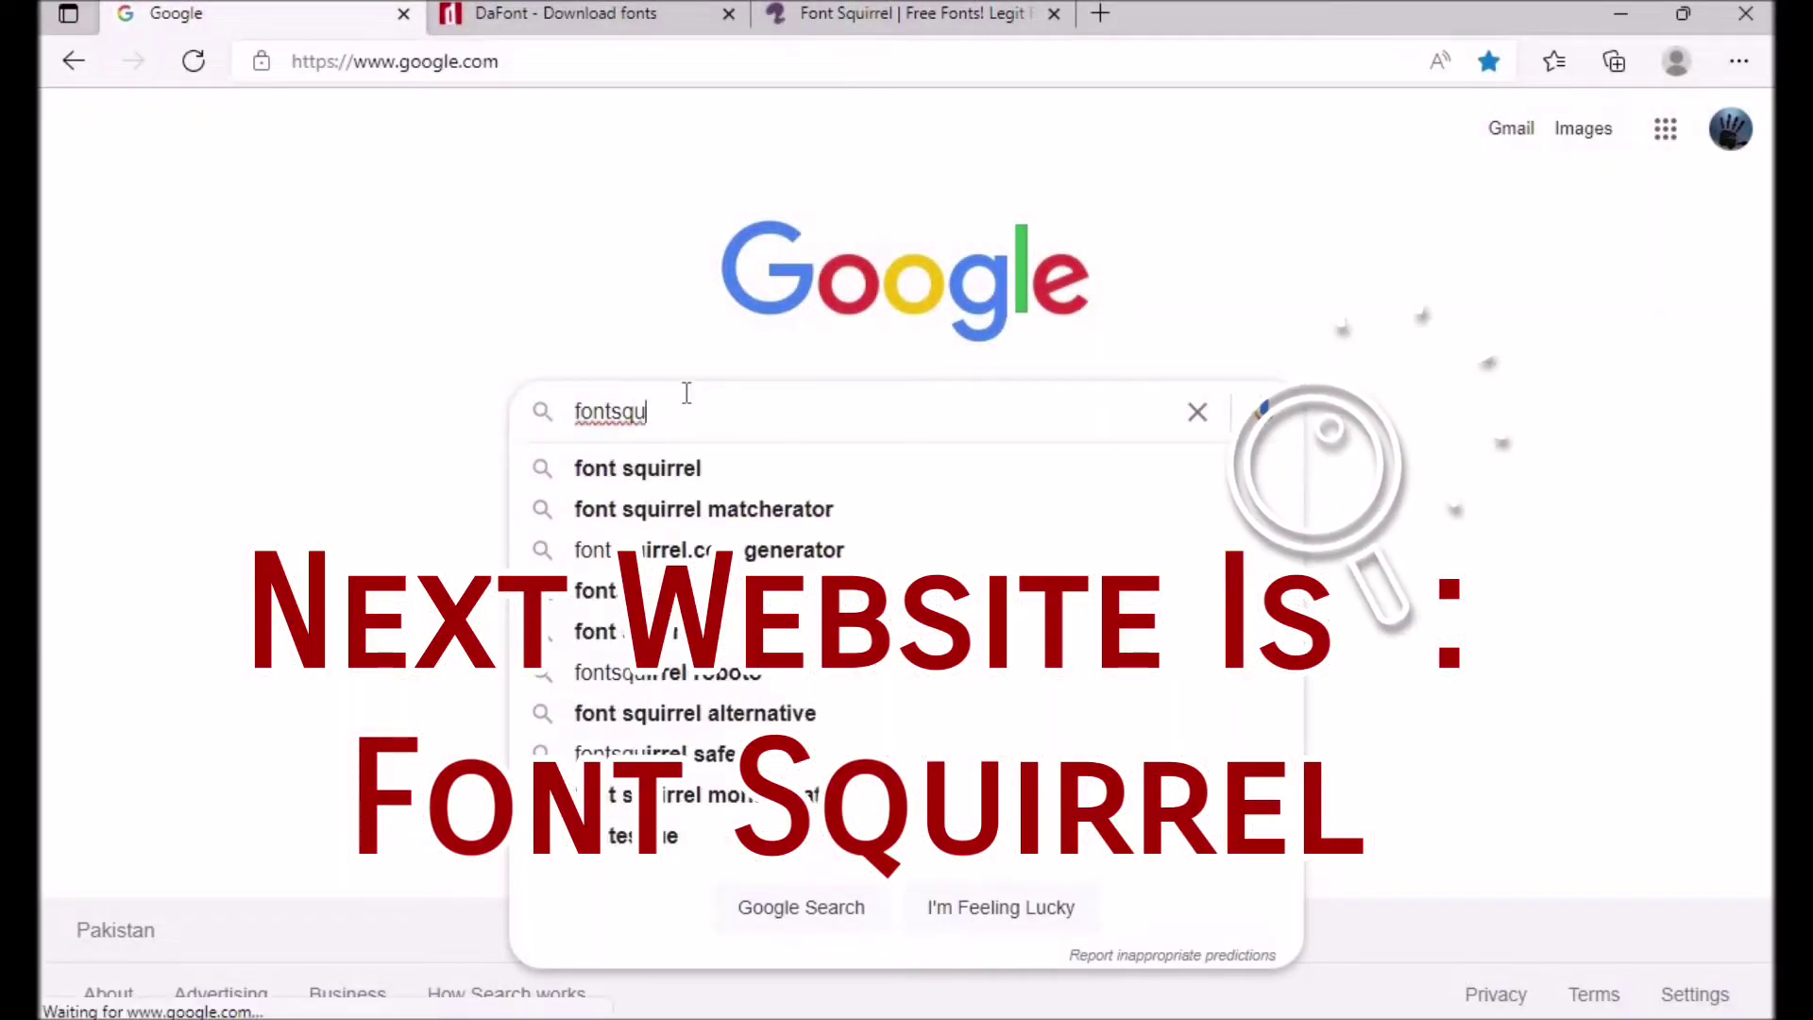
{"action": "key", "text": "Down"}
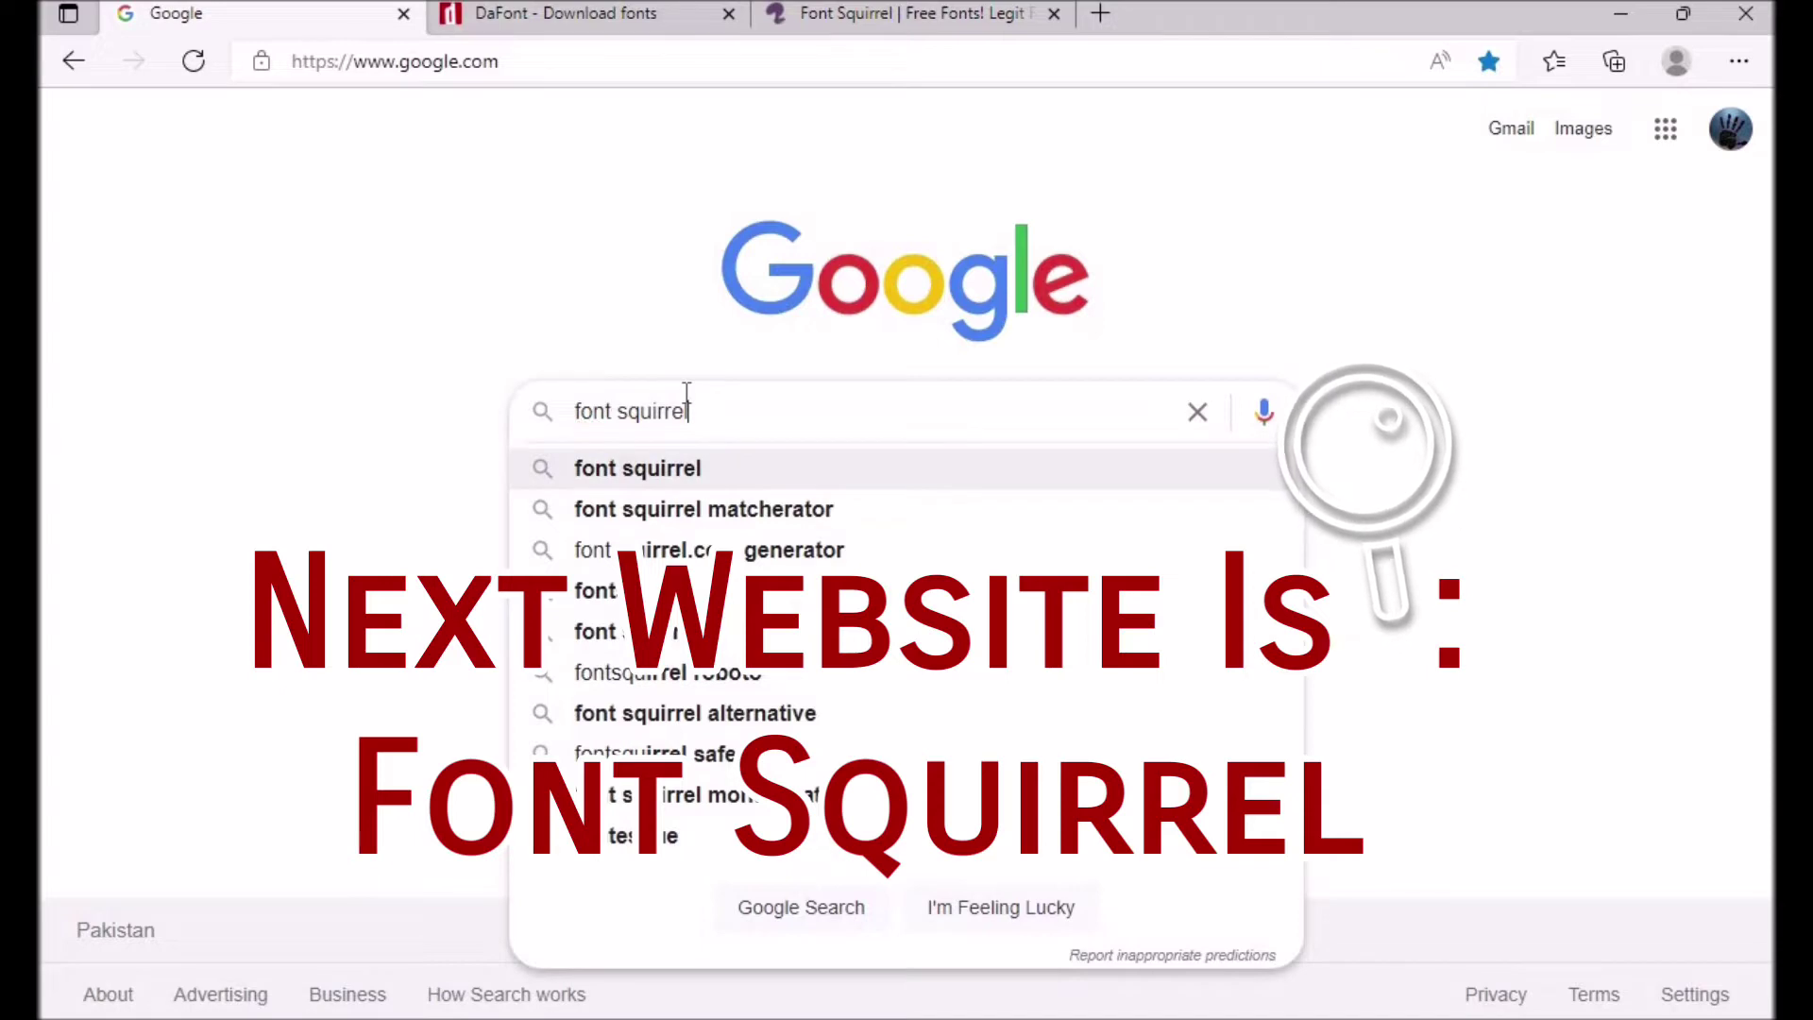
{"action": "key", "text": "Return"}
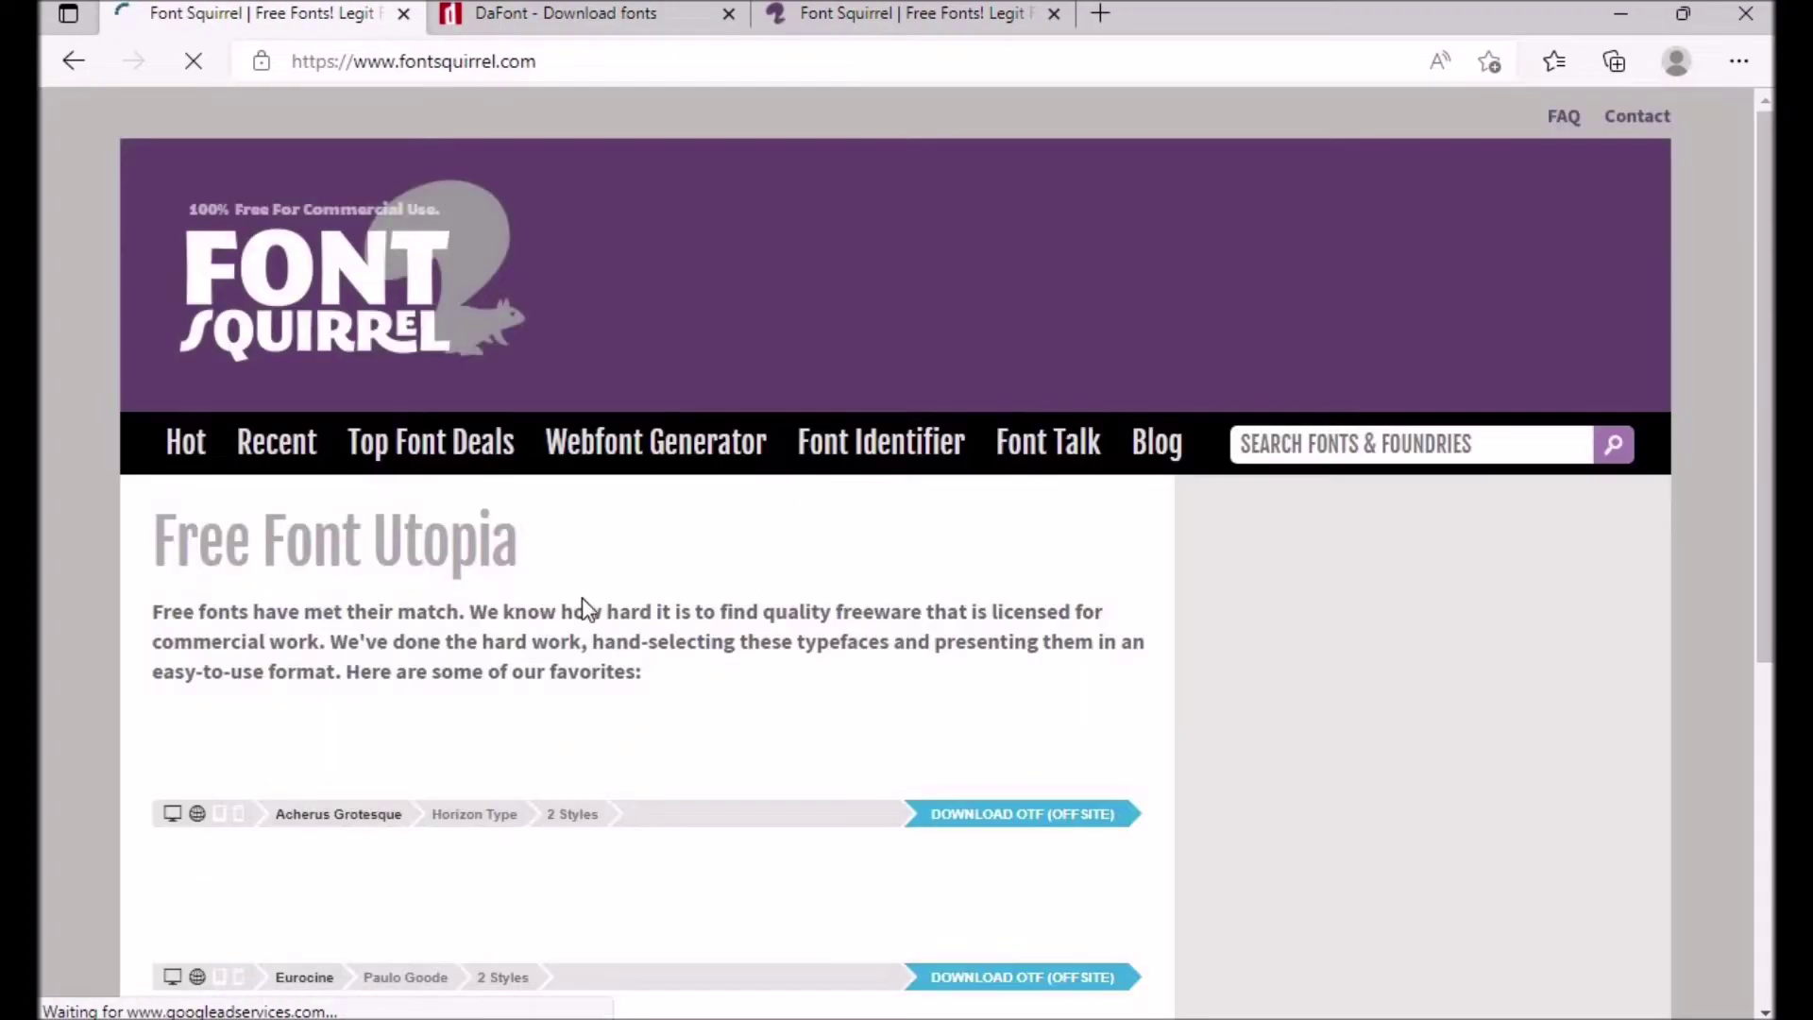
Scroll down through the Font Squirrel font listing.
{"action": "scroll", "coordinate": [1012, 668], "scroll_direction": "down", "scroll_amount": 5}
{"action": "scroll", "coordinate": [1011, 667], "scroll_direction": "down", "scroll_amount": 9}
{"action": "scroll", "coordinate": [1011, 668], "scroll_direction": "down", "scroll_amount": 3}
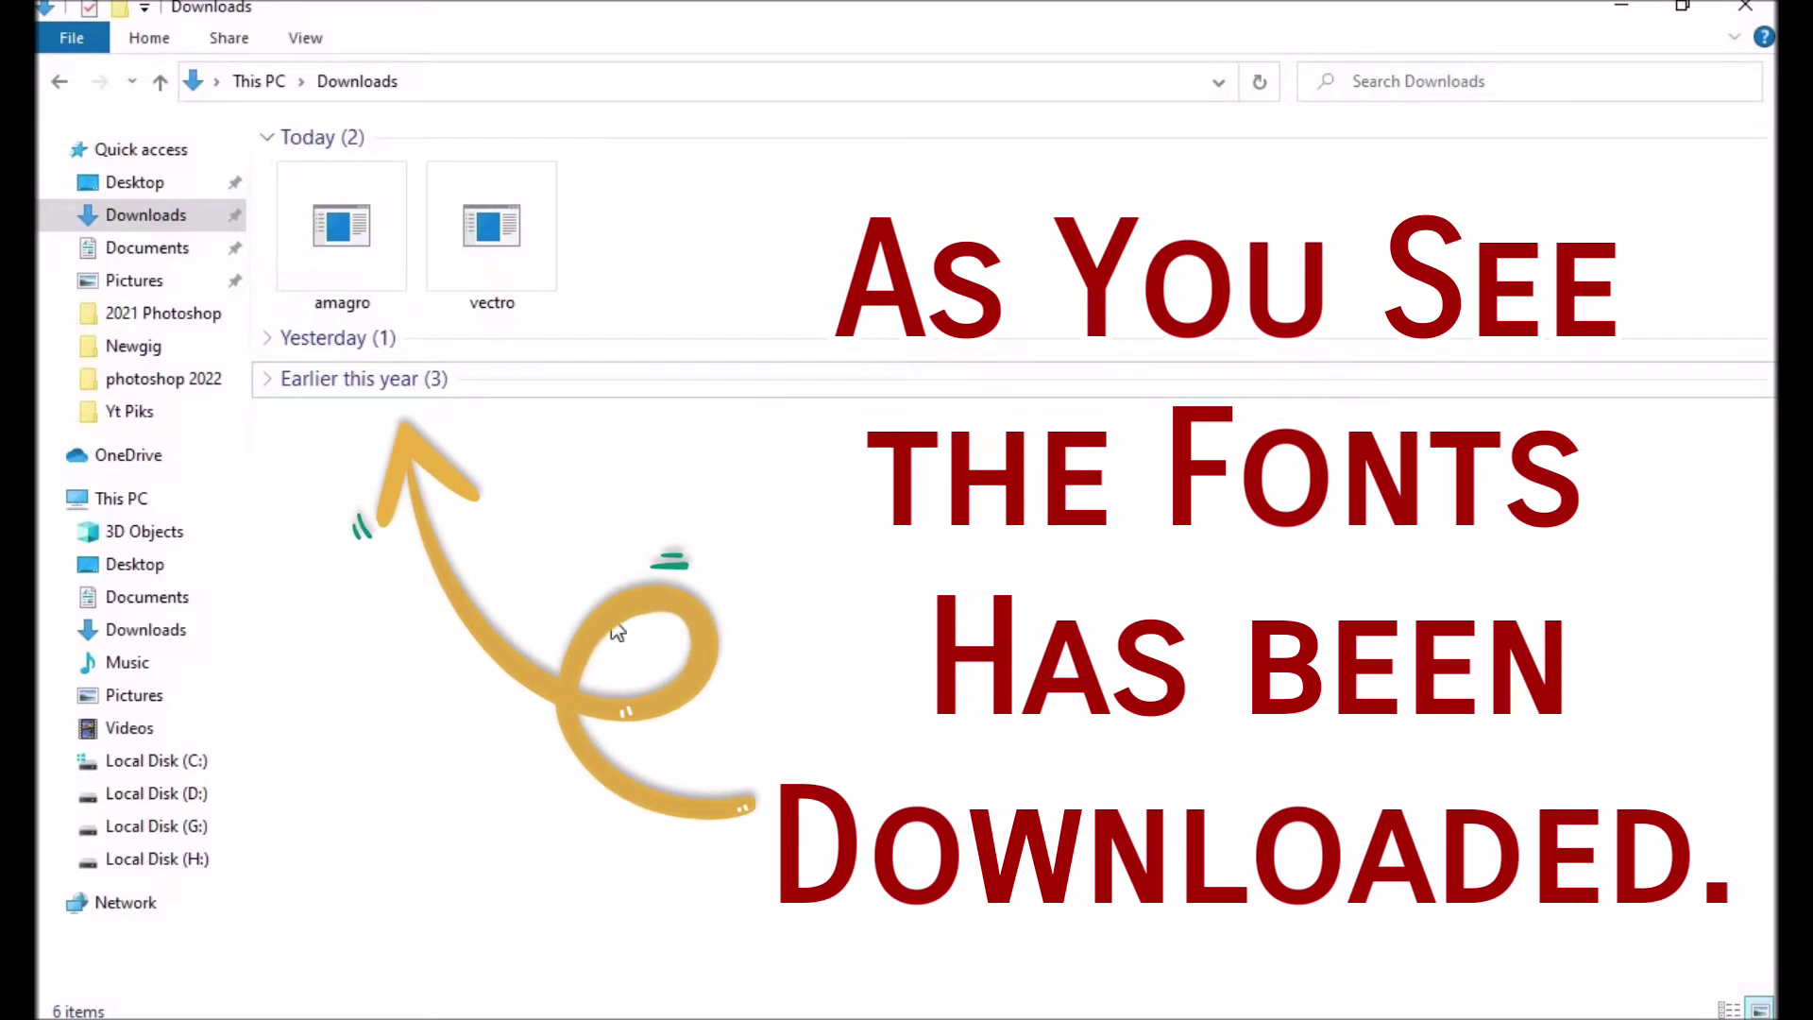
Install VECTRO-Bold.otf from vectro.zip via WinRAR, then close the preview and archive.
{"action": "right_click", "coordinate": [511, 274]}
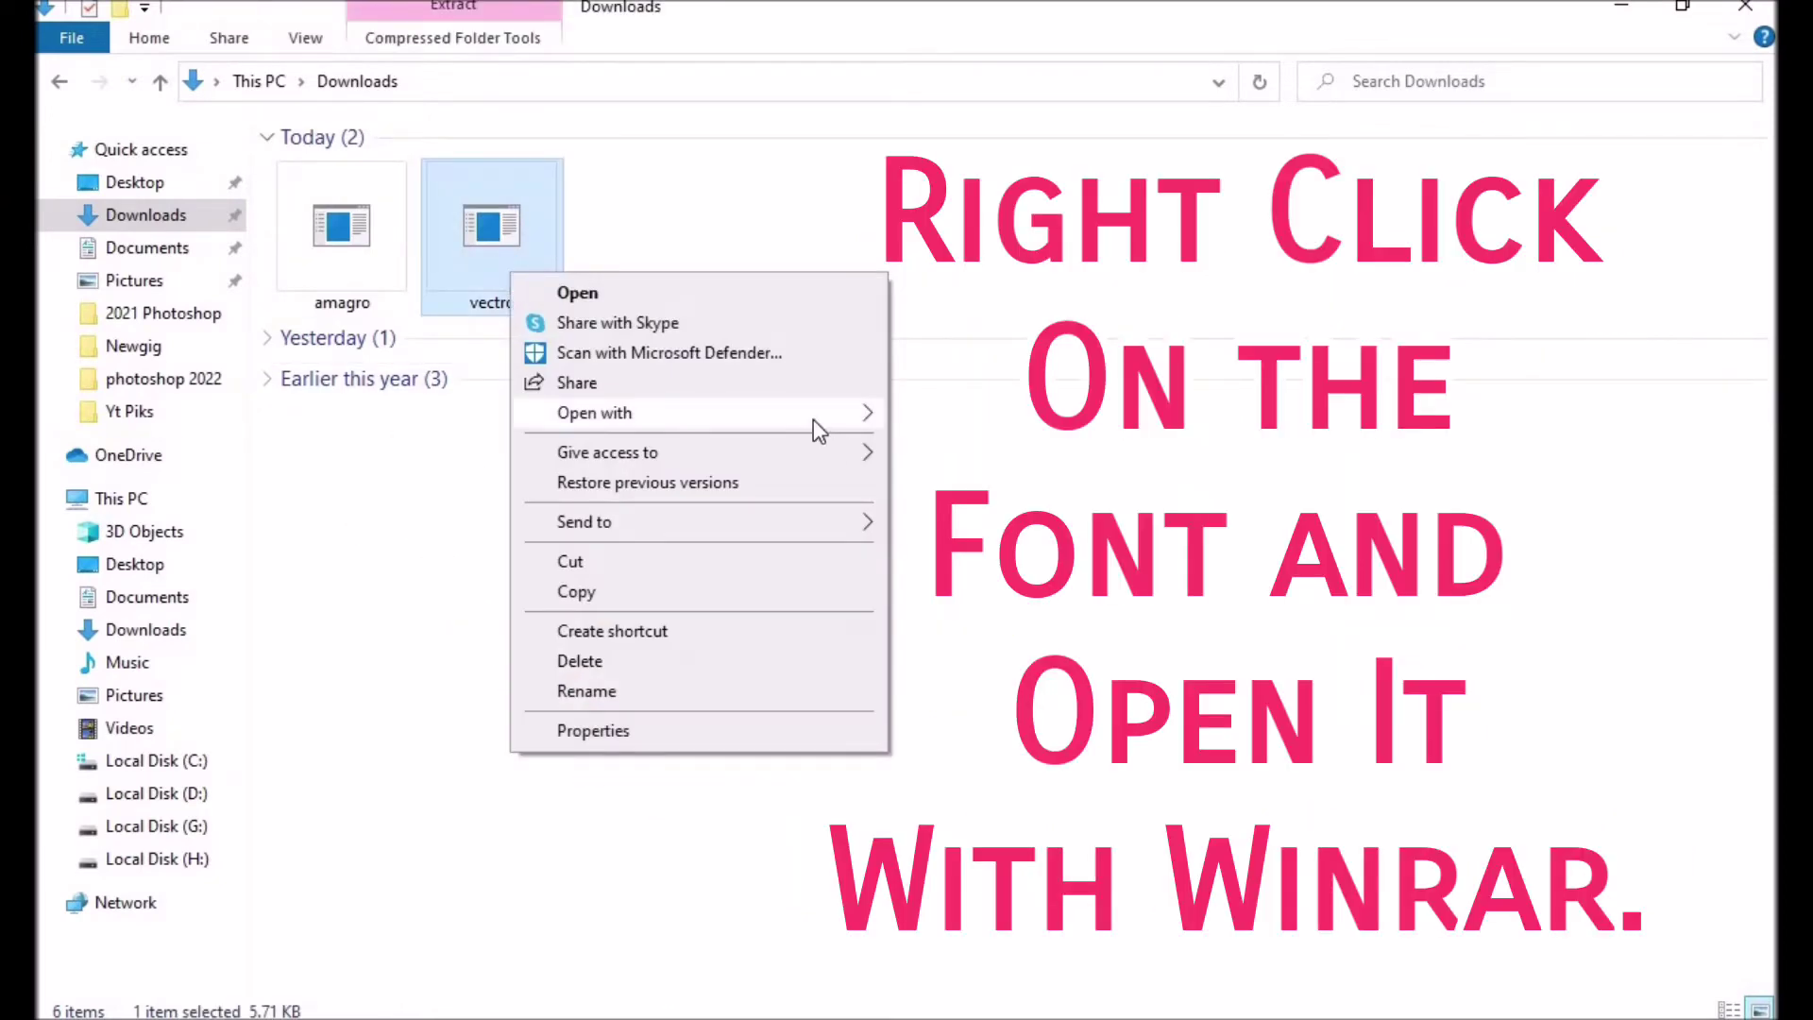
{"action": "mouse_move", "coordinate": [609, 412]}
{"action": "left_click", "coordinate": [921, 451]}
{"action": "left_click", "coordinate": [358, 408]}
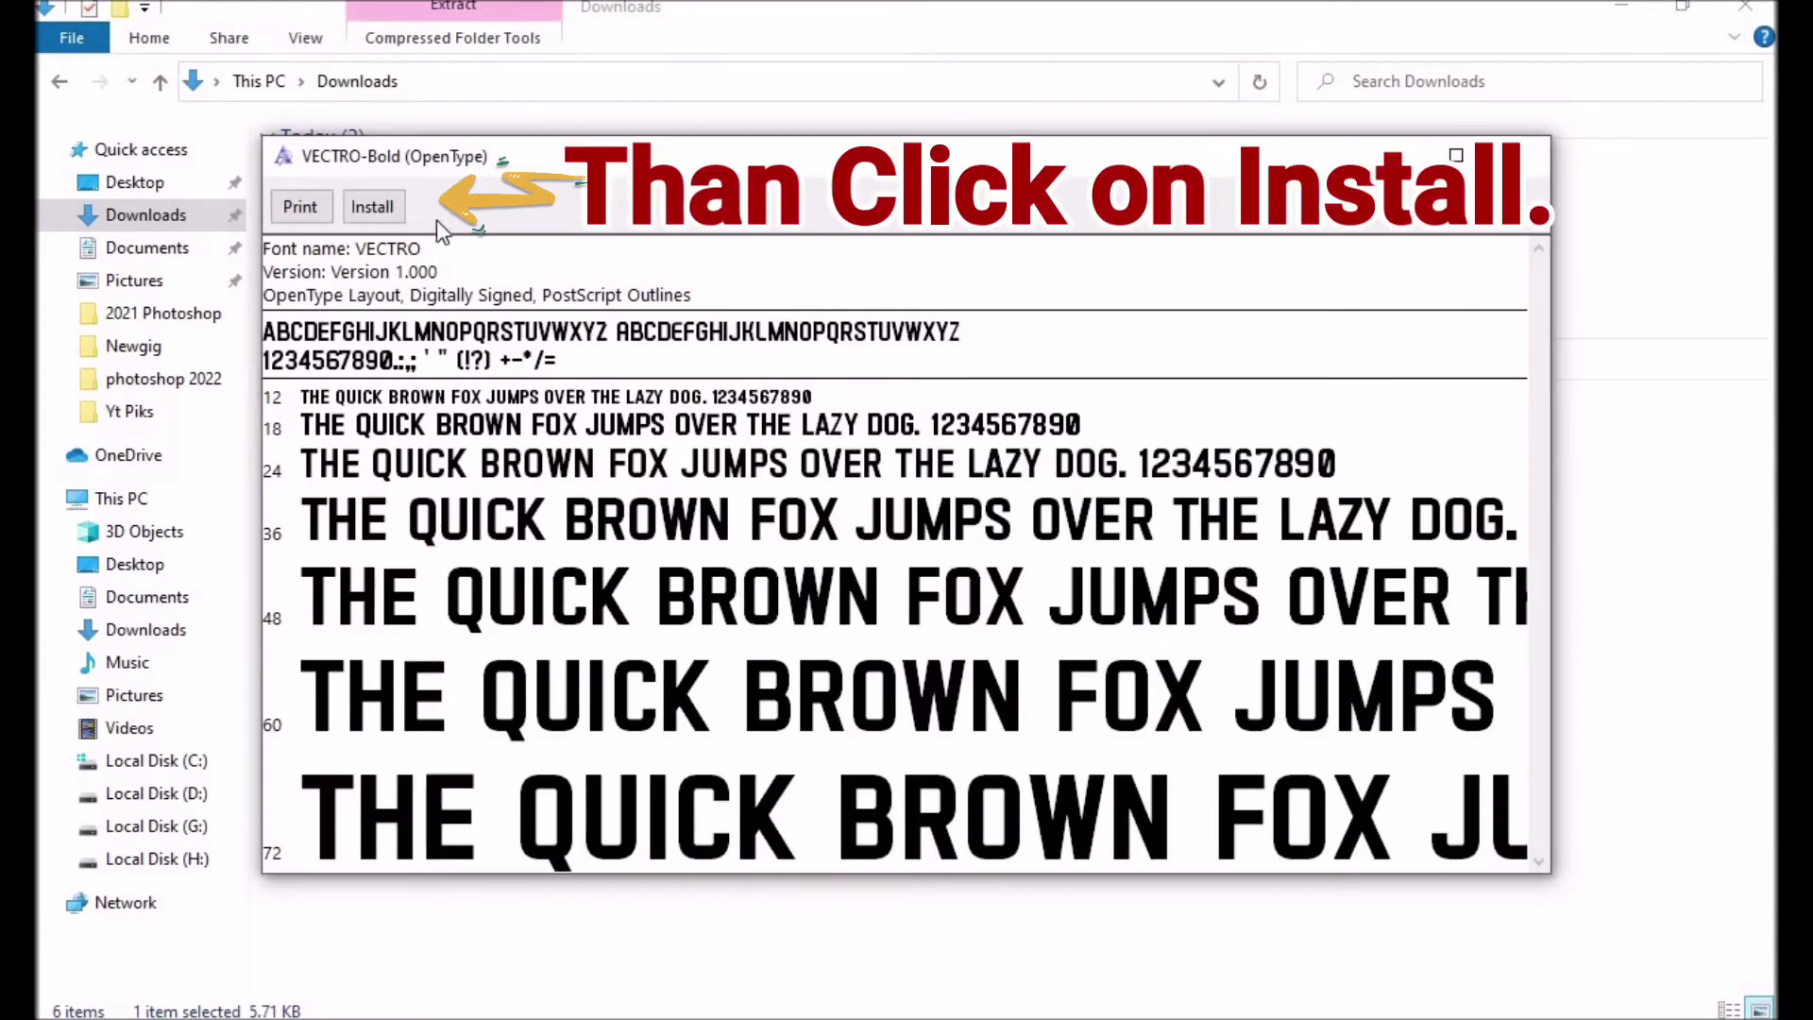
{"action": "left_click", "coordinate": [378, 210]}
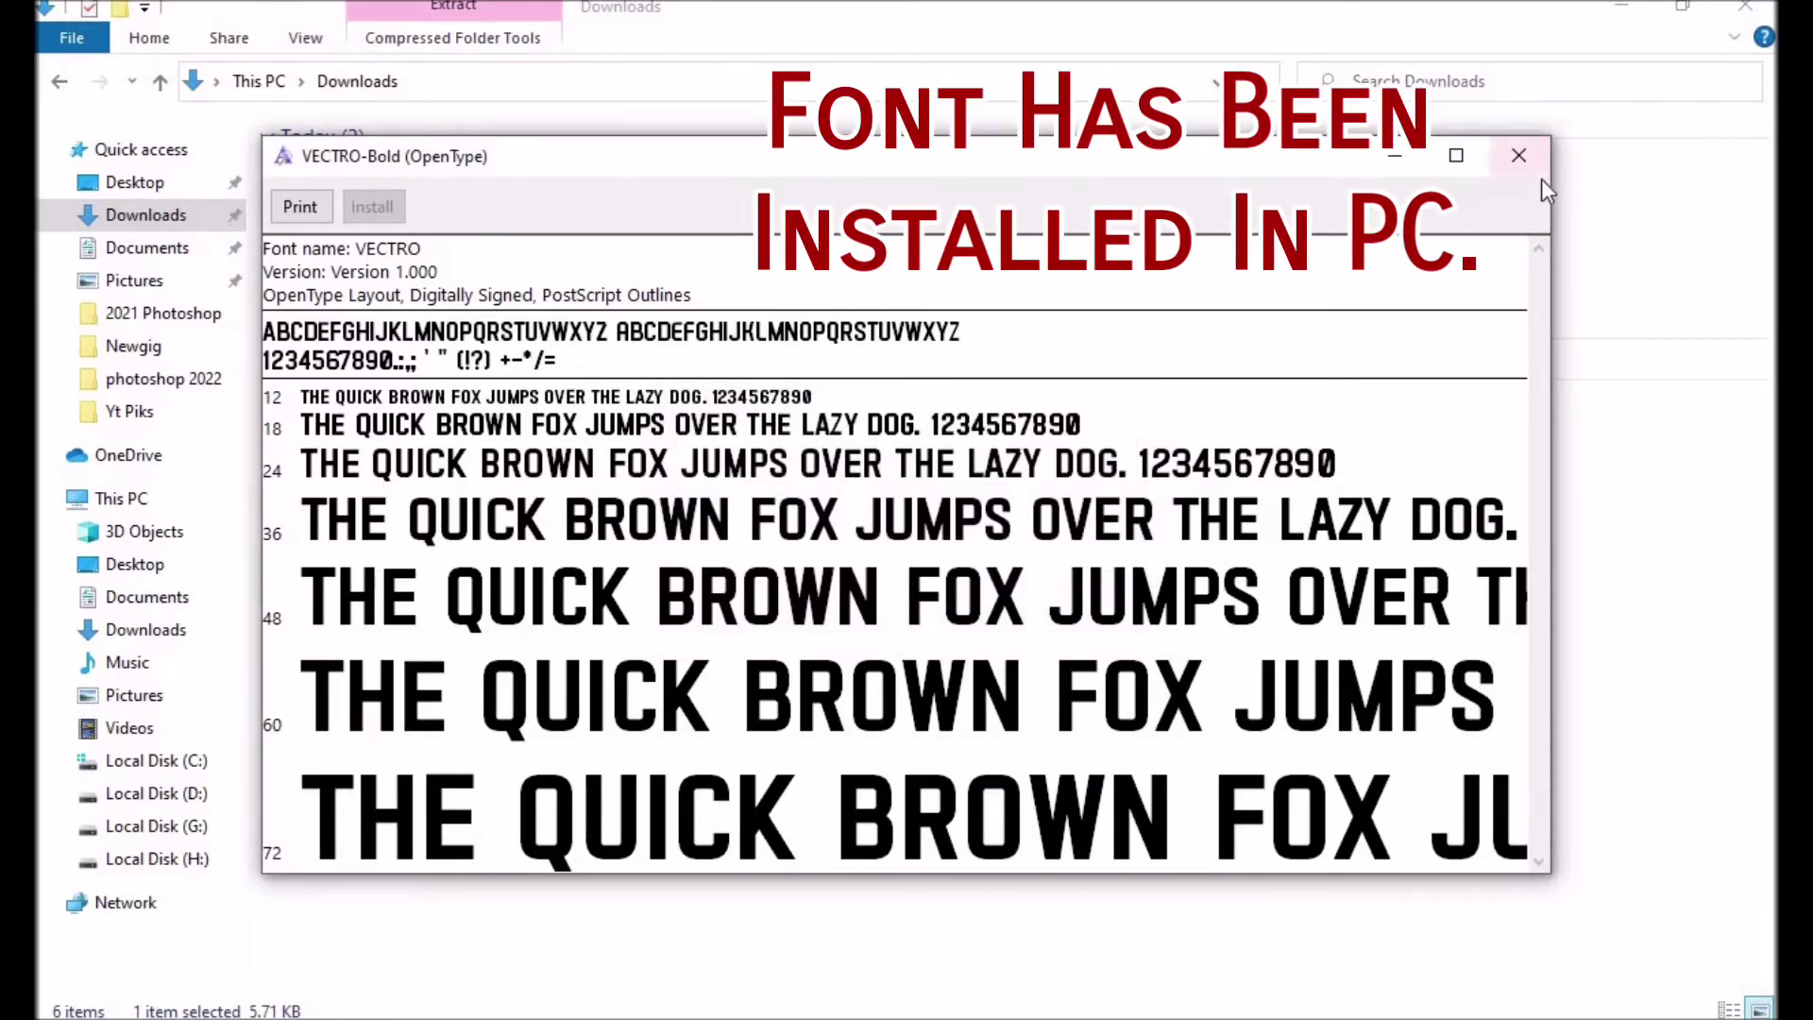
{"action": "left_click", "coordinate": [1518, 155]}
{"action": "left_click", "coordinate": [1510, 166]}
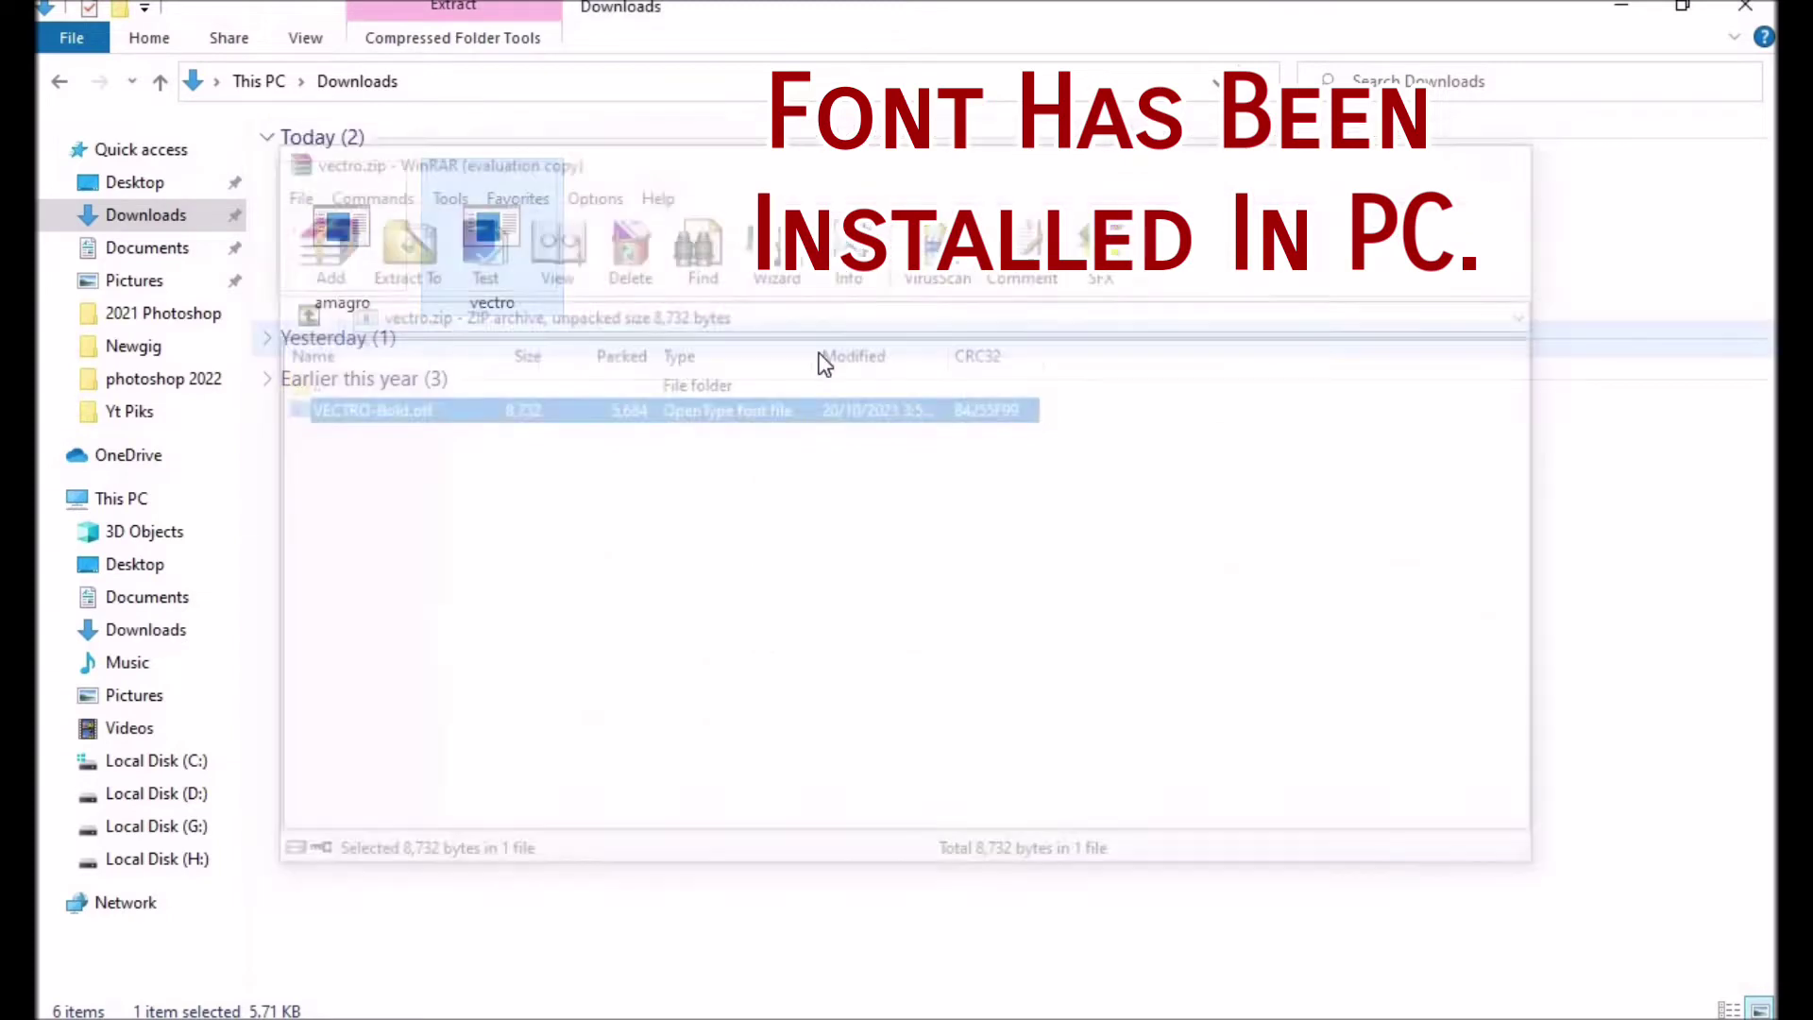
Open the amagro download with the WinRAR archiver.
{"action": "left_click", "coordinate": [363, 264]}
{"action": "right_click", "coordinate": [363, 263]}
{"action": "left_click", "coordinate": [466, 404]}
{"action": "left_click", "coordinate": [904, 595]}
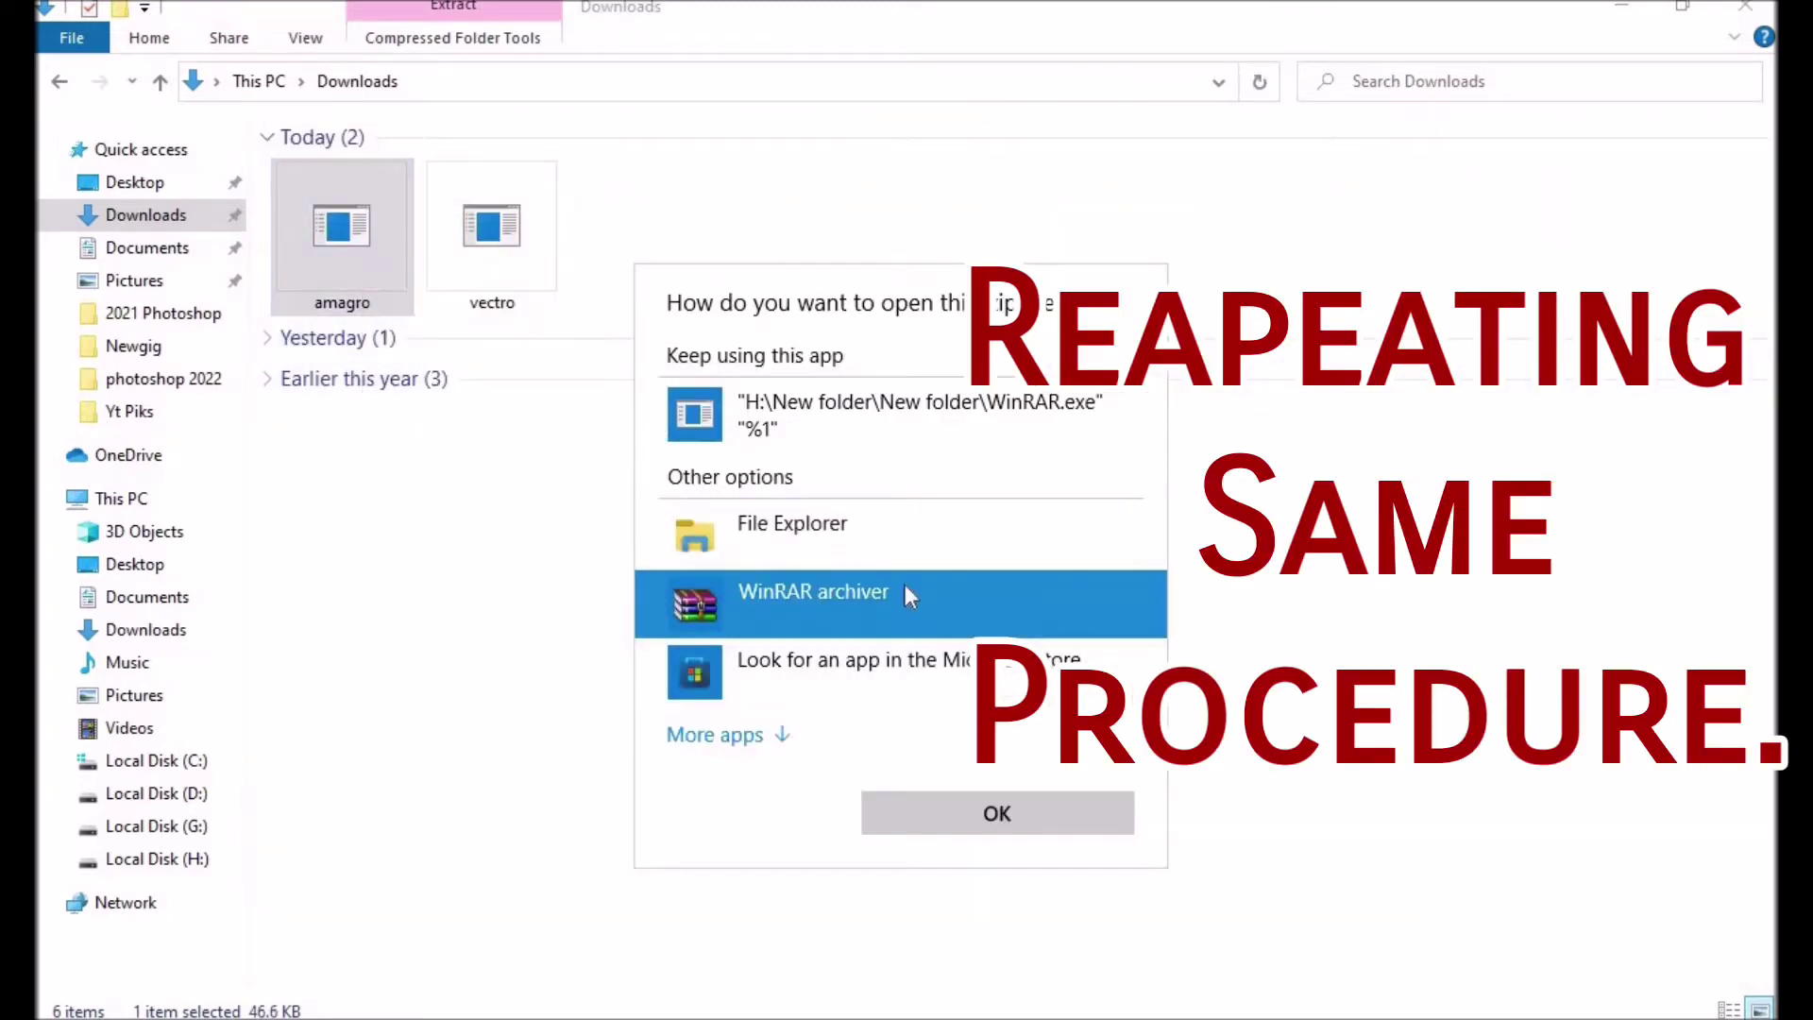
{"action": "key", "text": "Return"}
Install the Amagro bold font, then close its preview and the archive.
{"action": "double_click", "coordinate": [565, 411]}
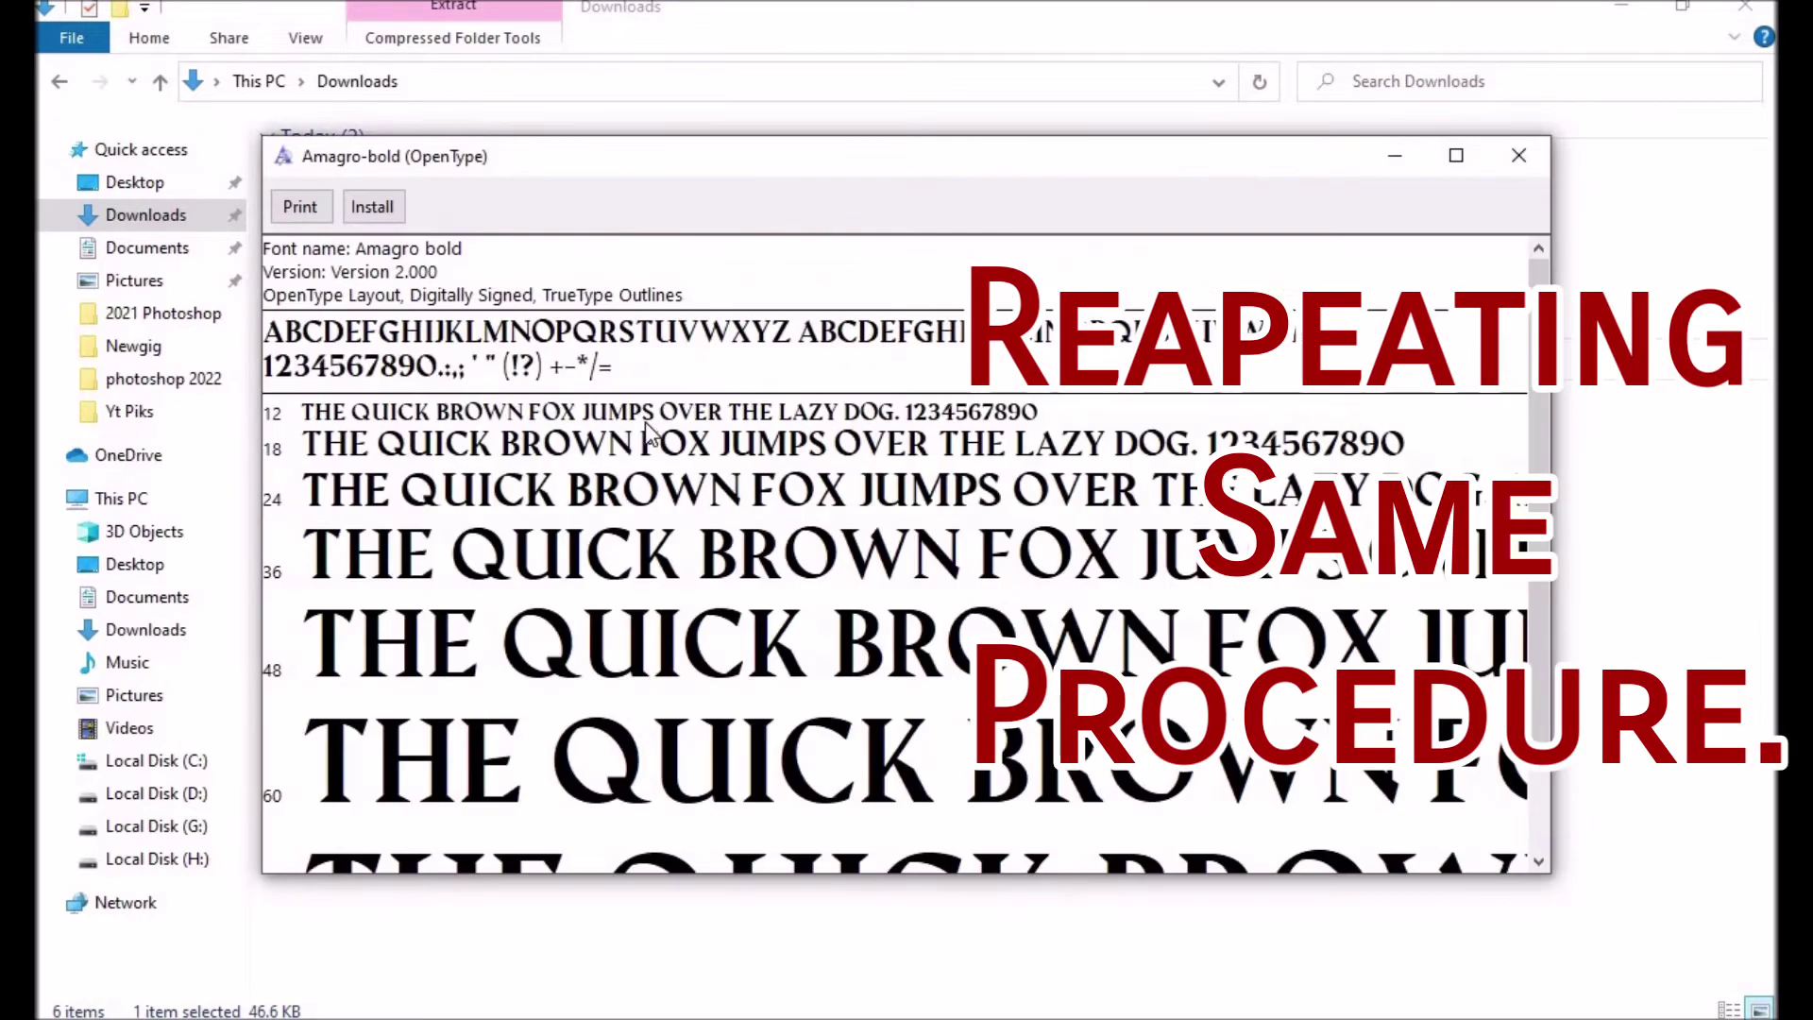
{"action": "left_click", "coordinate": [372, 207]}
{"action": "left_click", "coordinate": [1518, 155]}
{"action": "left_click", "coordinate": [1510, 166]}
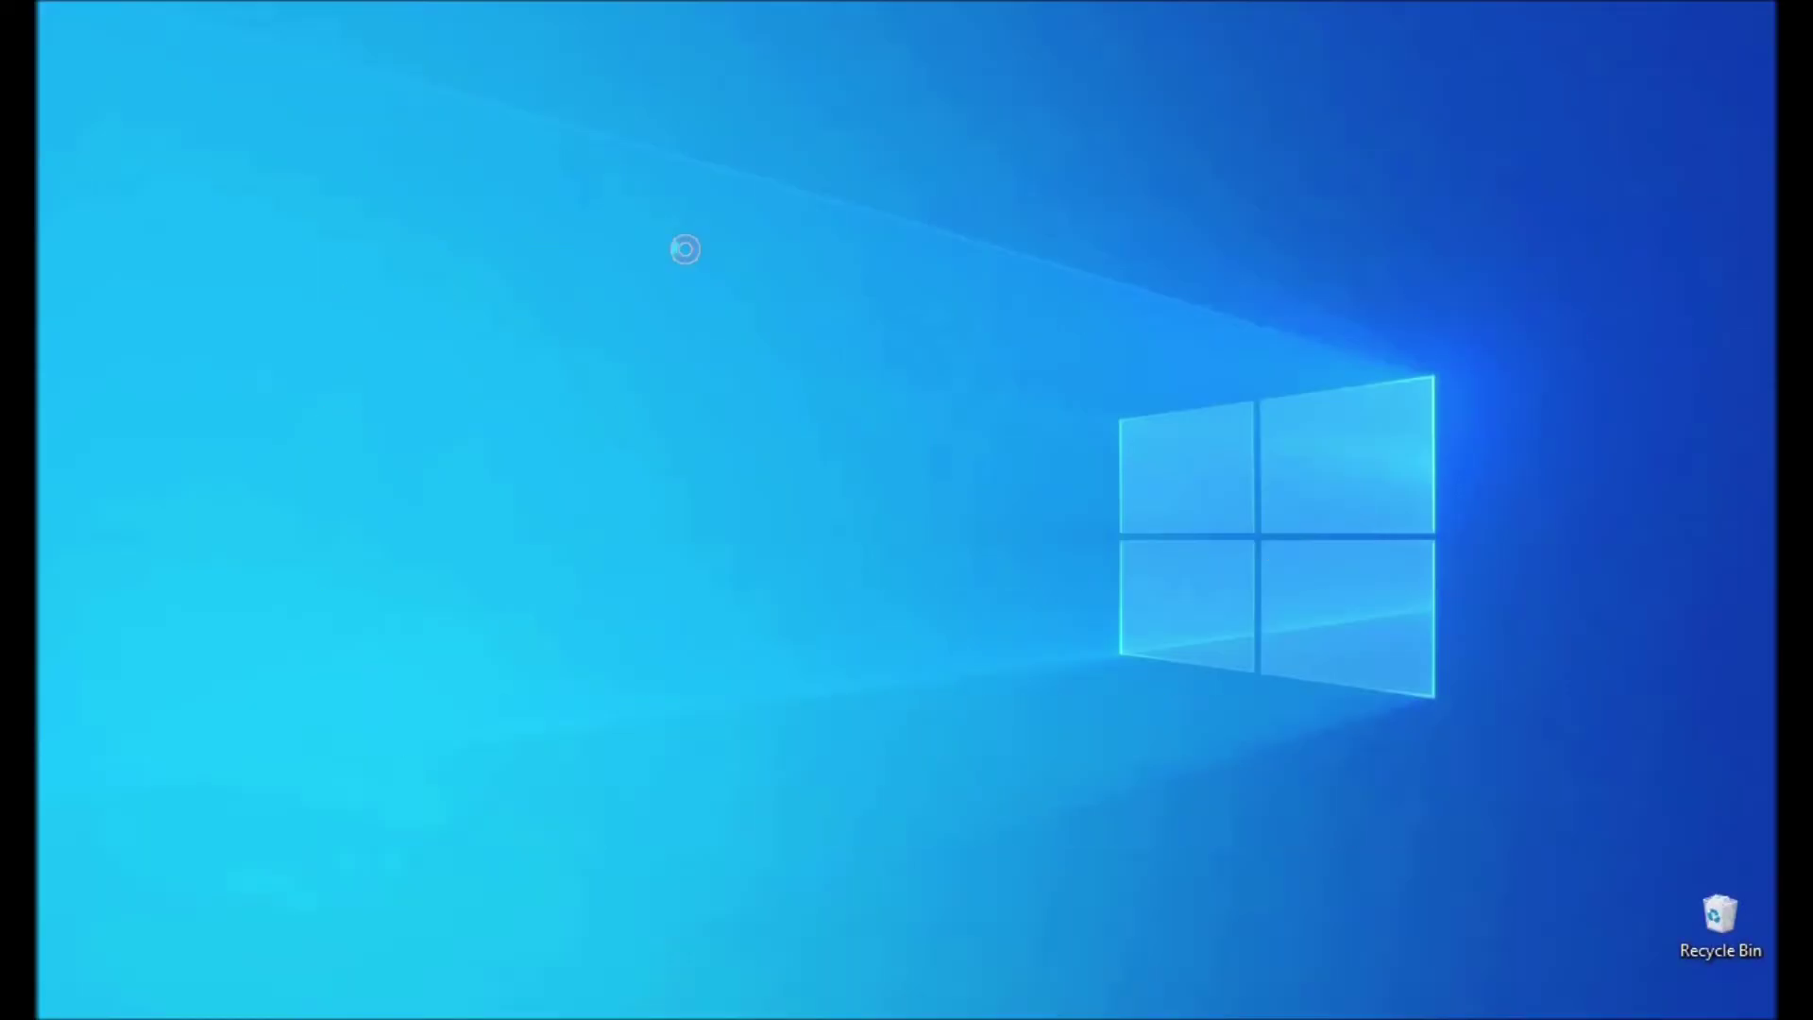
Create a new Rich Text Document on the desktop and open it in WordPad.
{"action": "right_click", "coordinate": [686, 249]}
{"action": "mouse_move", "coordinate": [835, 508]}
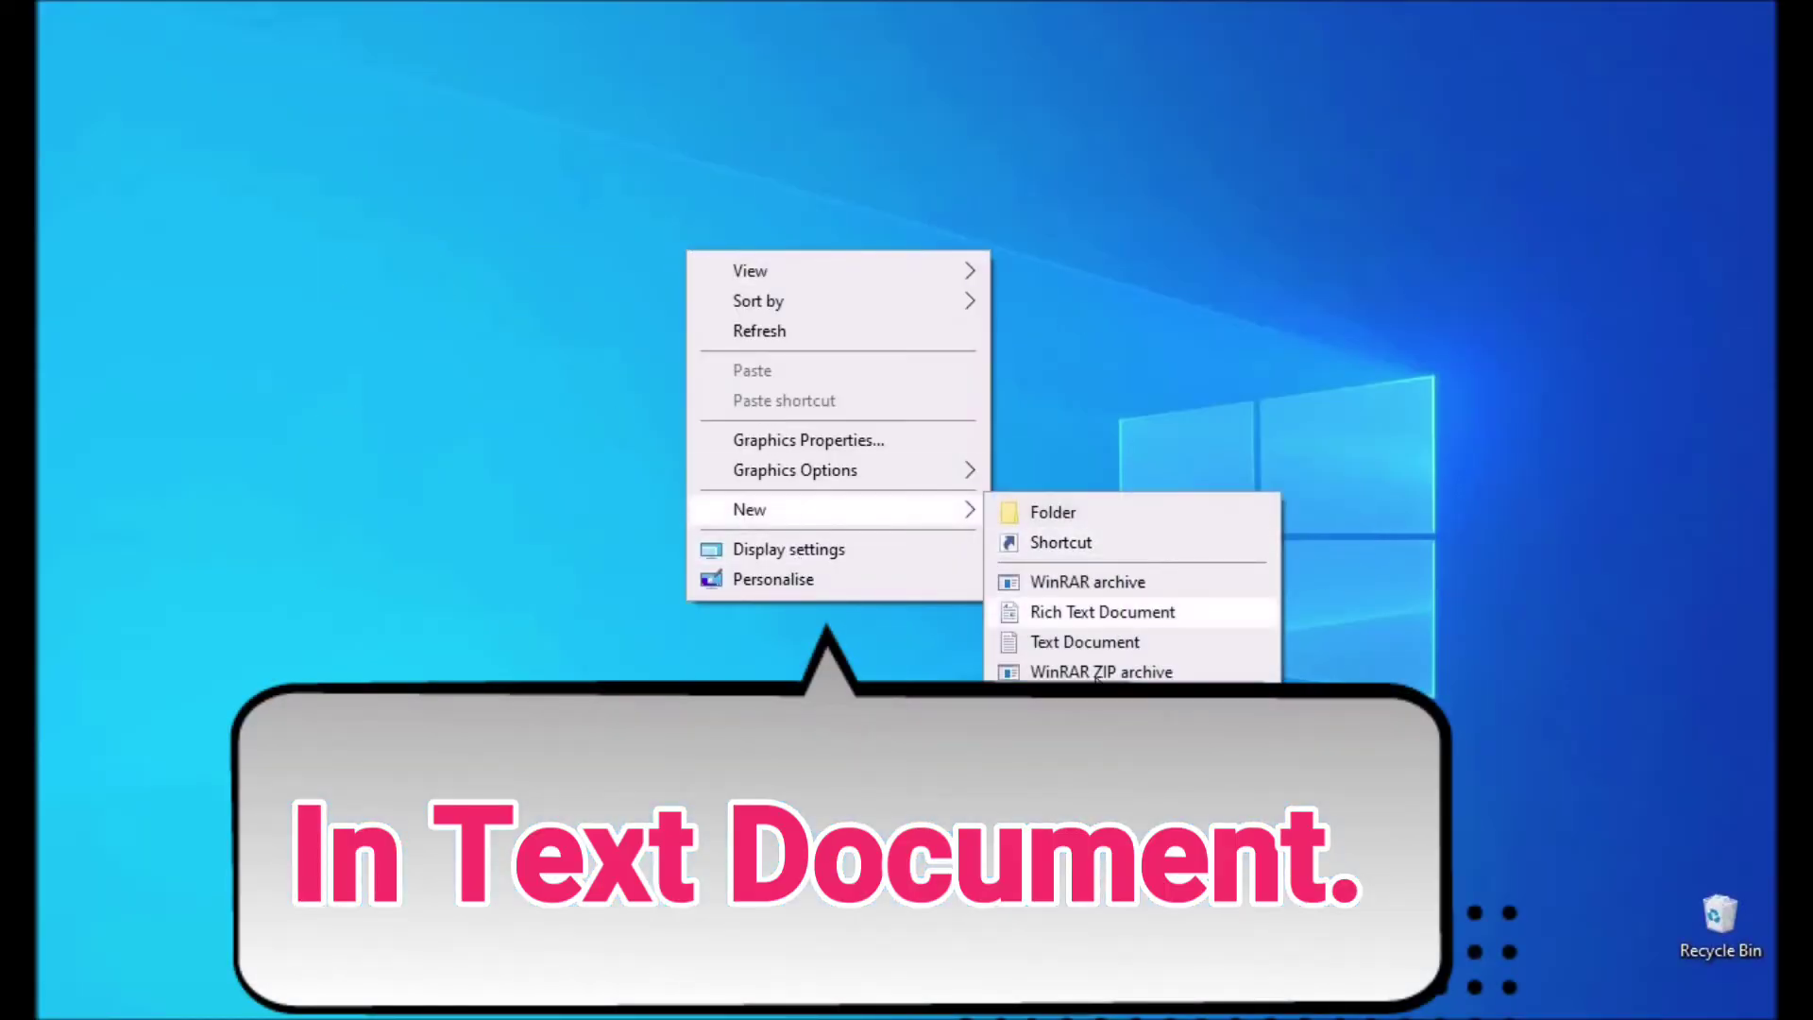
{"action": "left_click", "coordinate": [1100, 614]}
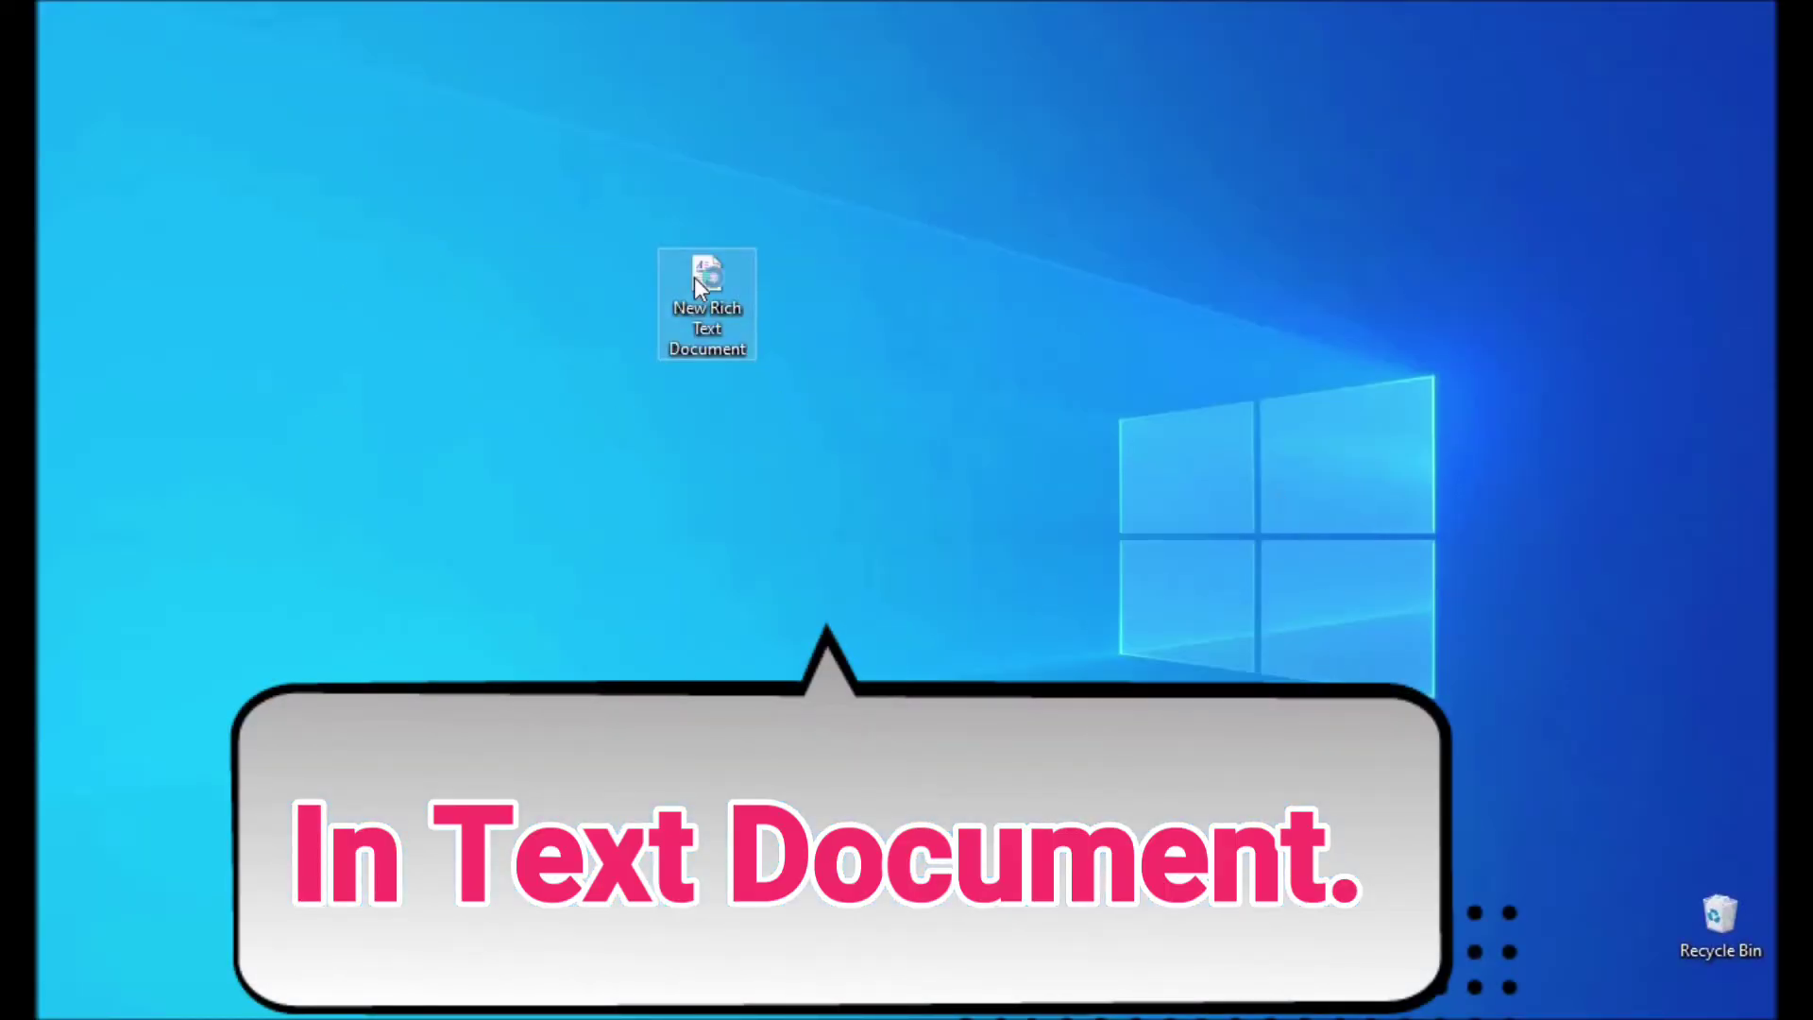
{"action": "double_click", "coordinate": [694, 276]}
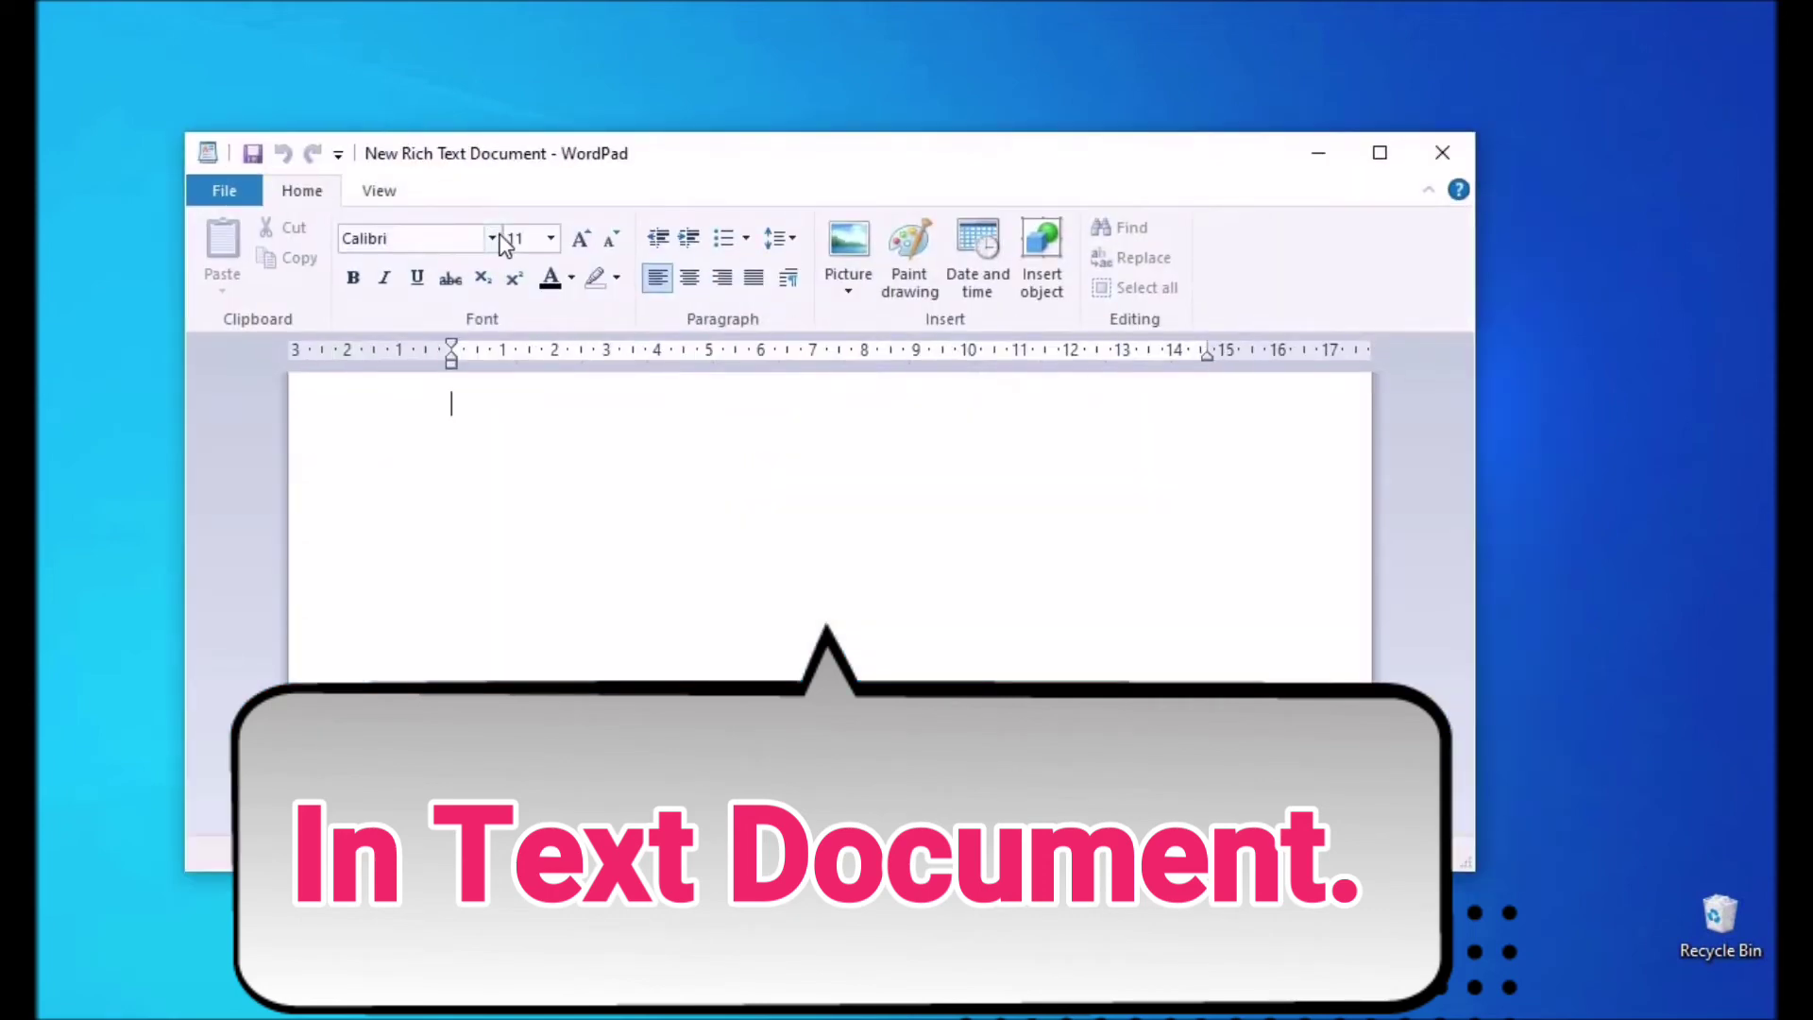
Type a sample line in Amagro bold, then switch the font to VECTRO.
{"action": "left_click", "coordinate": [493, 239]}
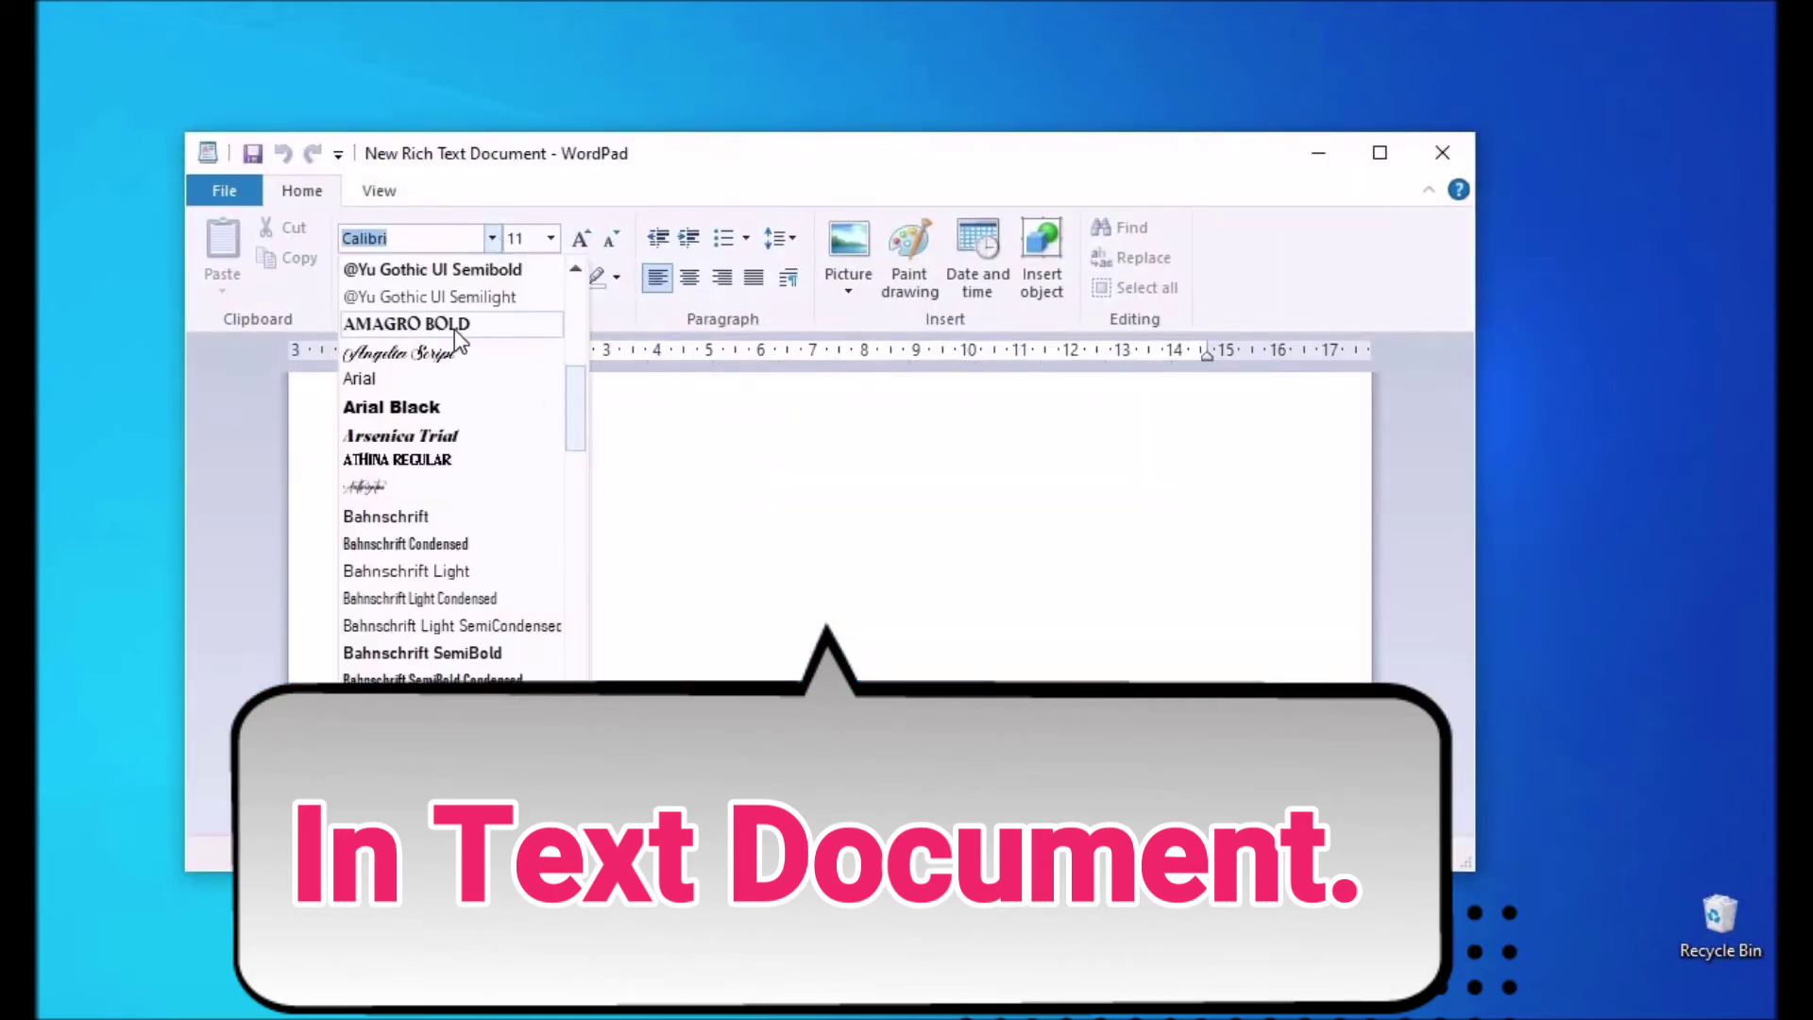
{"action": "left_click", "coordinate": [455, 326]}
{"action": "type", "text": "JHJKHJKHJKHJKHJKHKJFGFGF"}
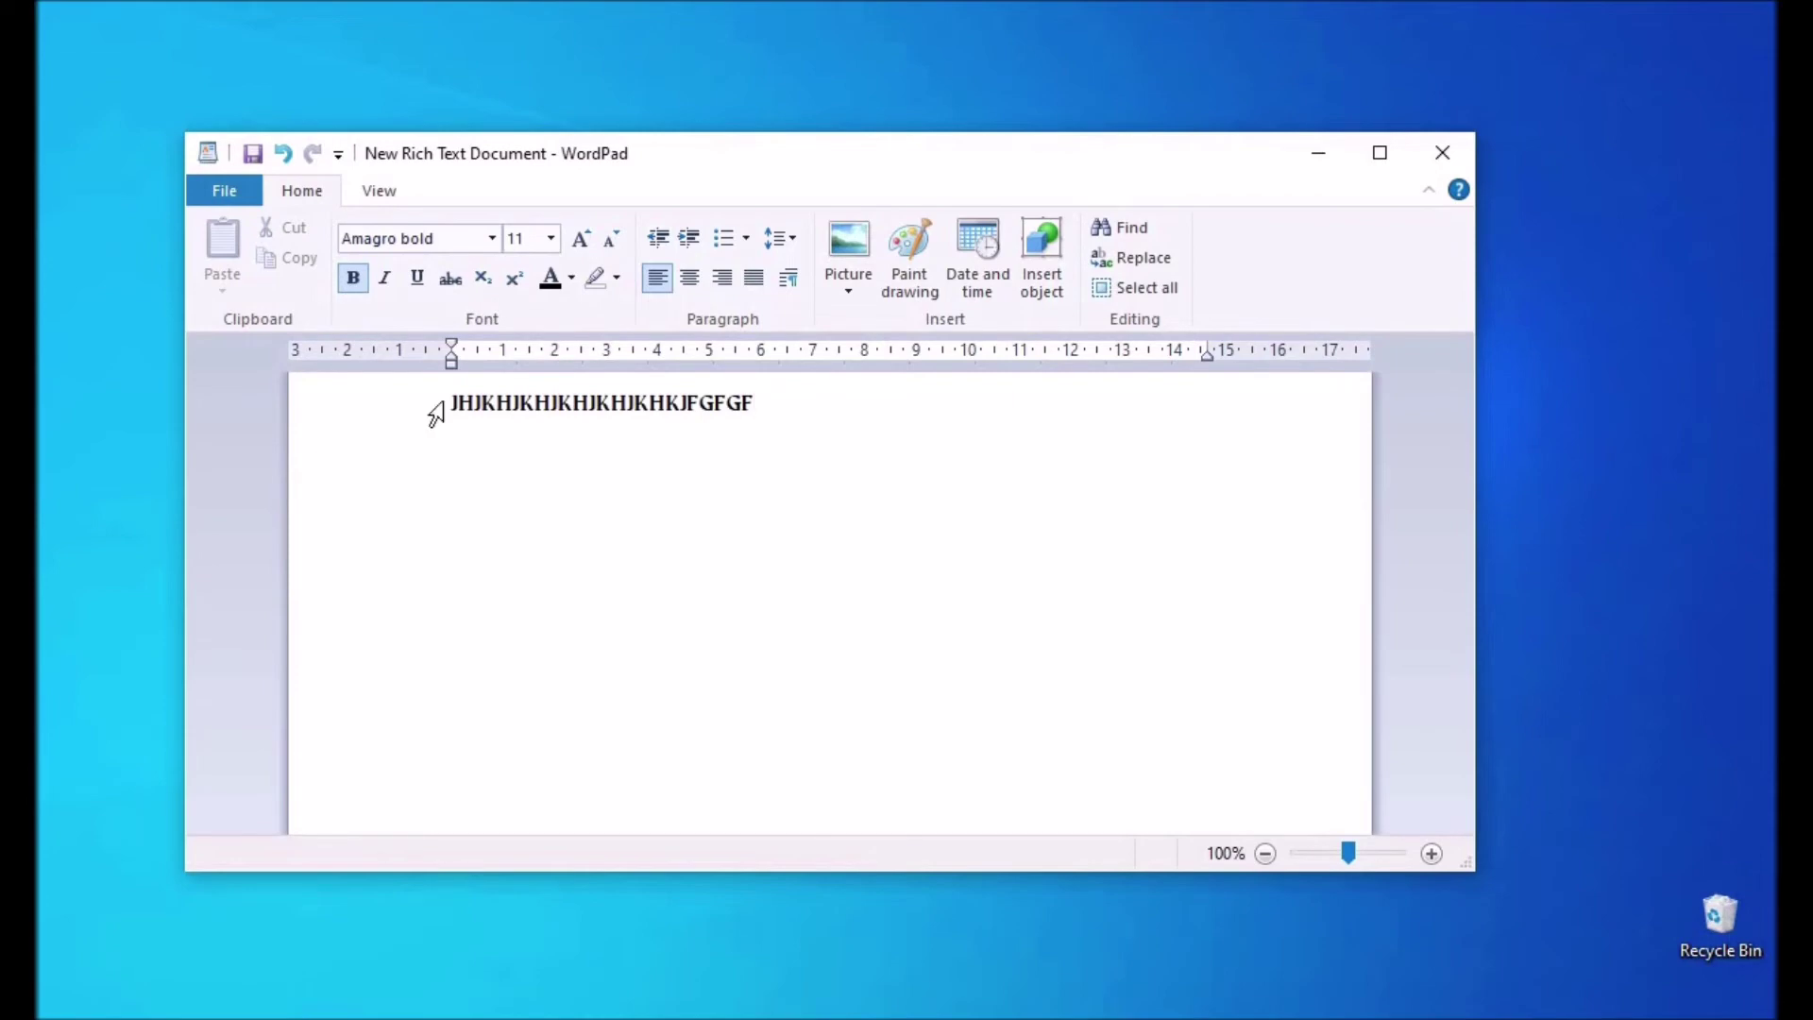
{"action": "left_click", "coordinate": [492, 238]}
{"action": "type", "text": "v"}
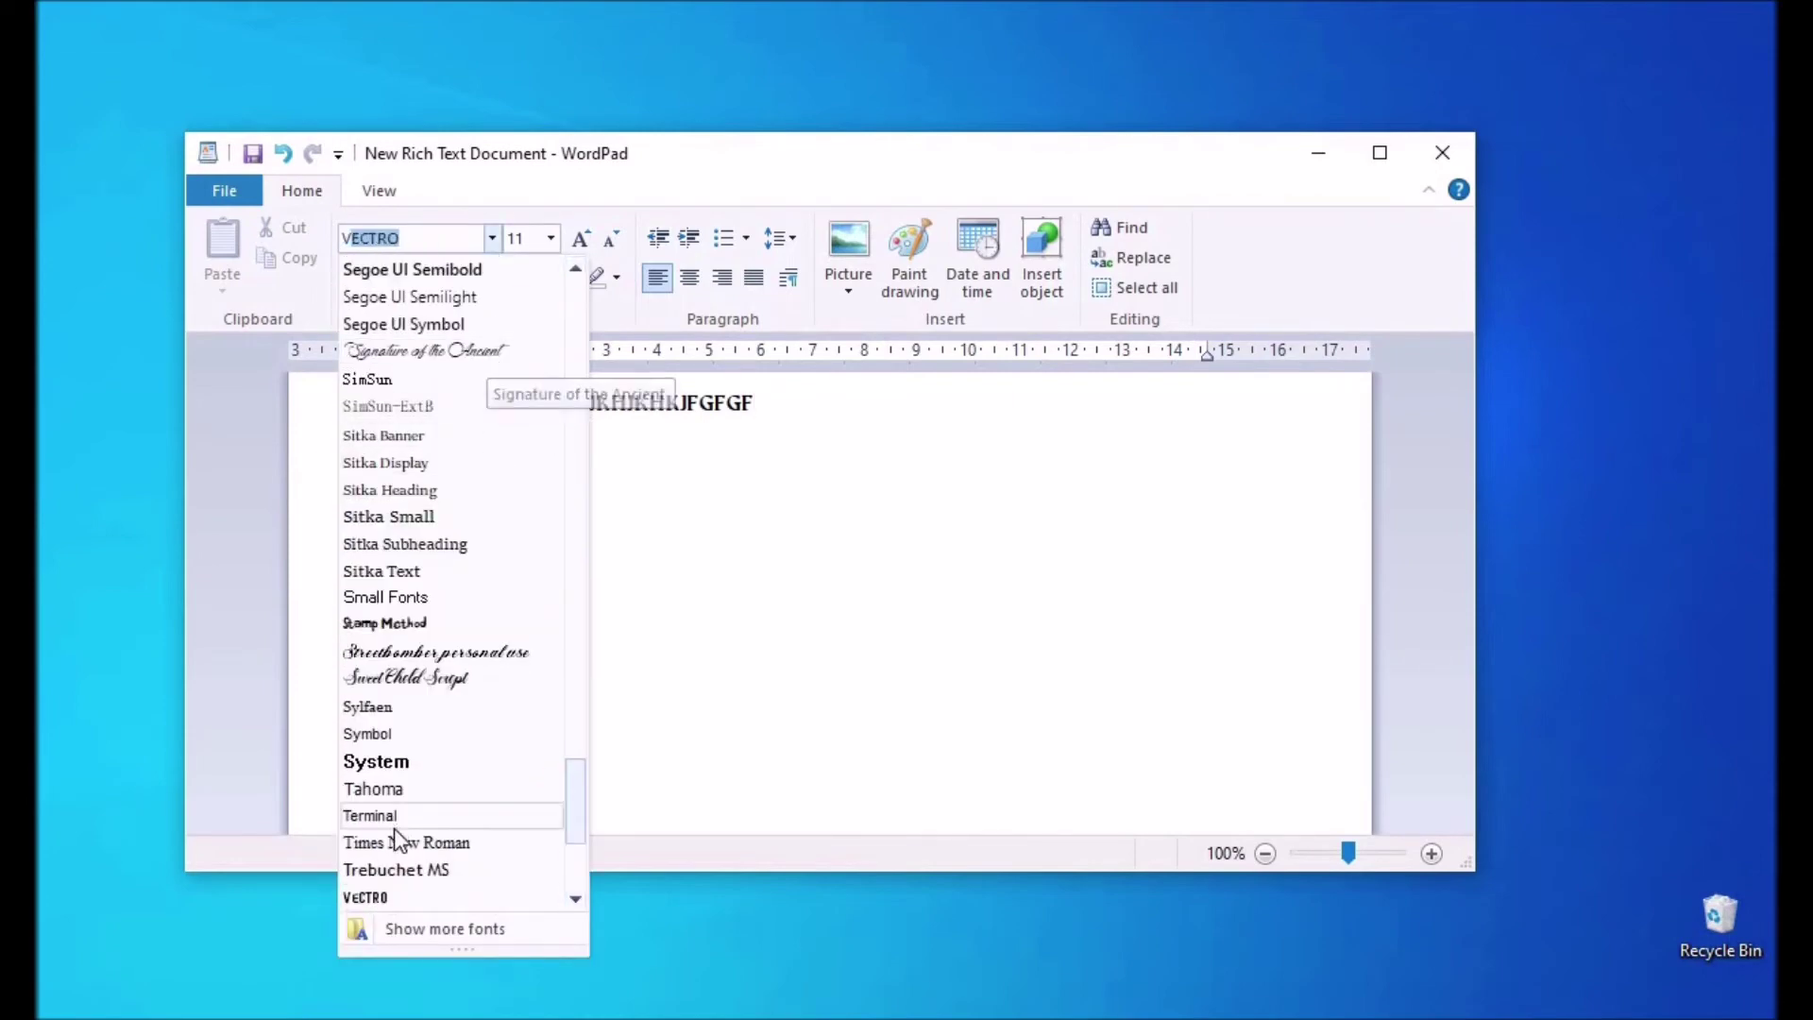
{"action": "key", "text": "Return"}
Close WordPad without saving the document.
{"action": "left_click", "coordinate": [1442, 152]}
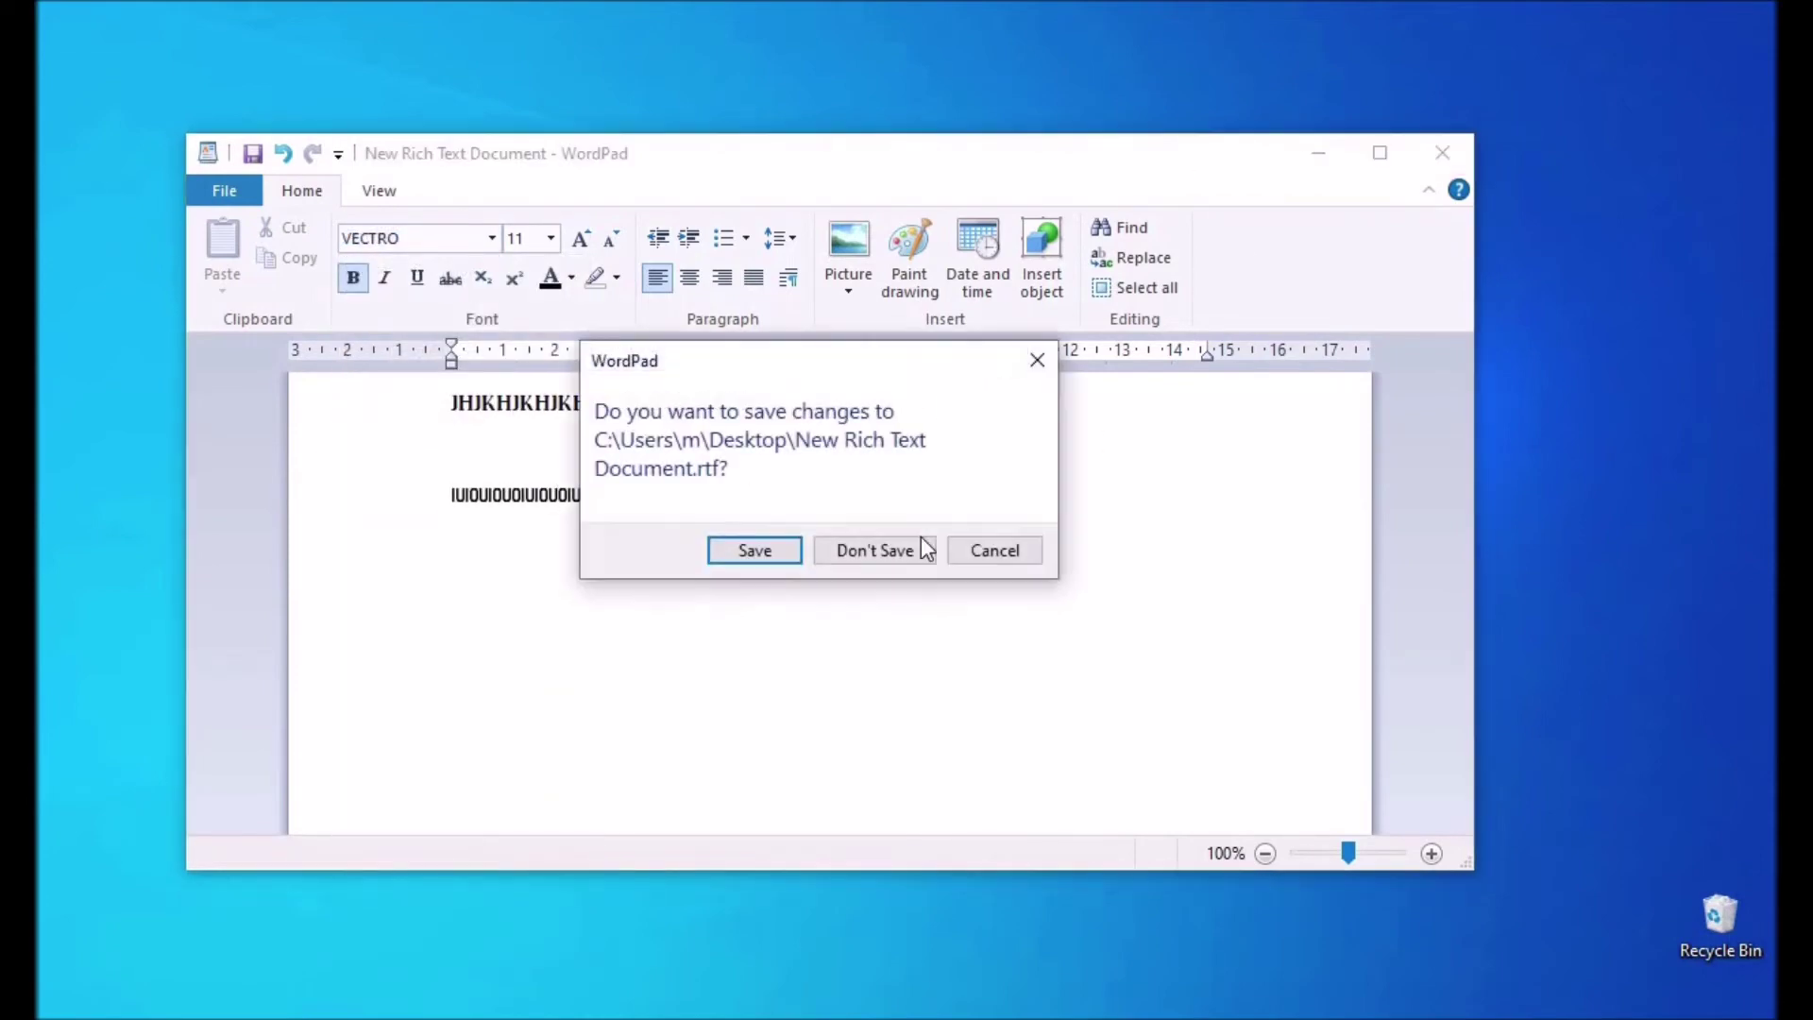
{"action": "left_click", "coordinate": [922, 547]}
{"action": "left_click", "coordinate": [705, 303]}
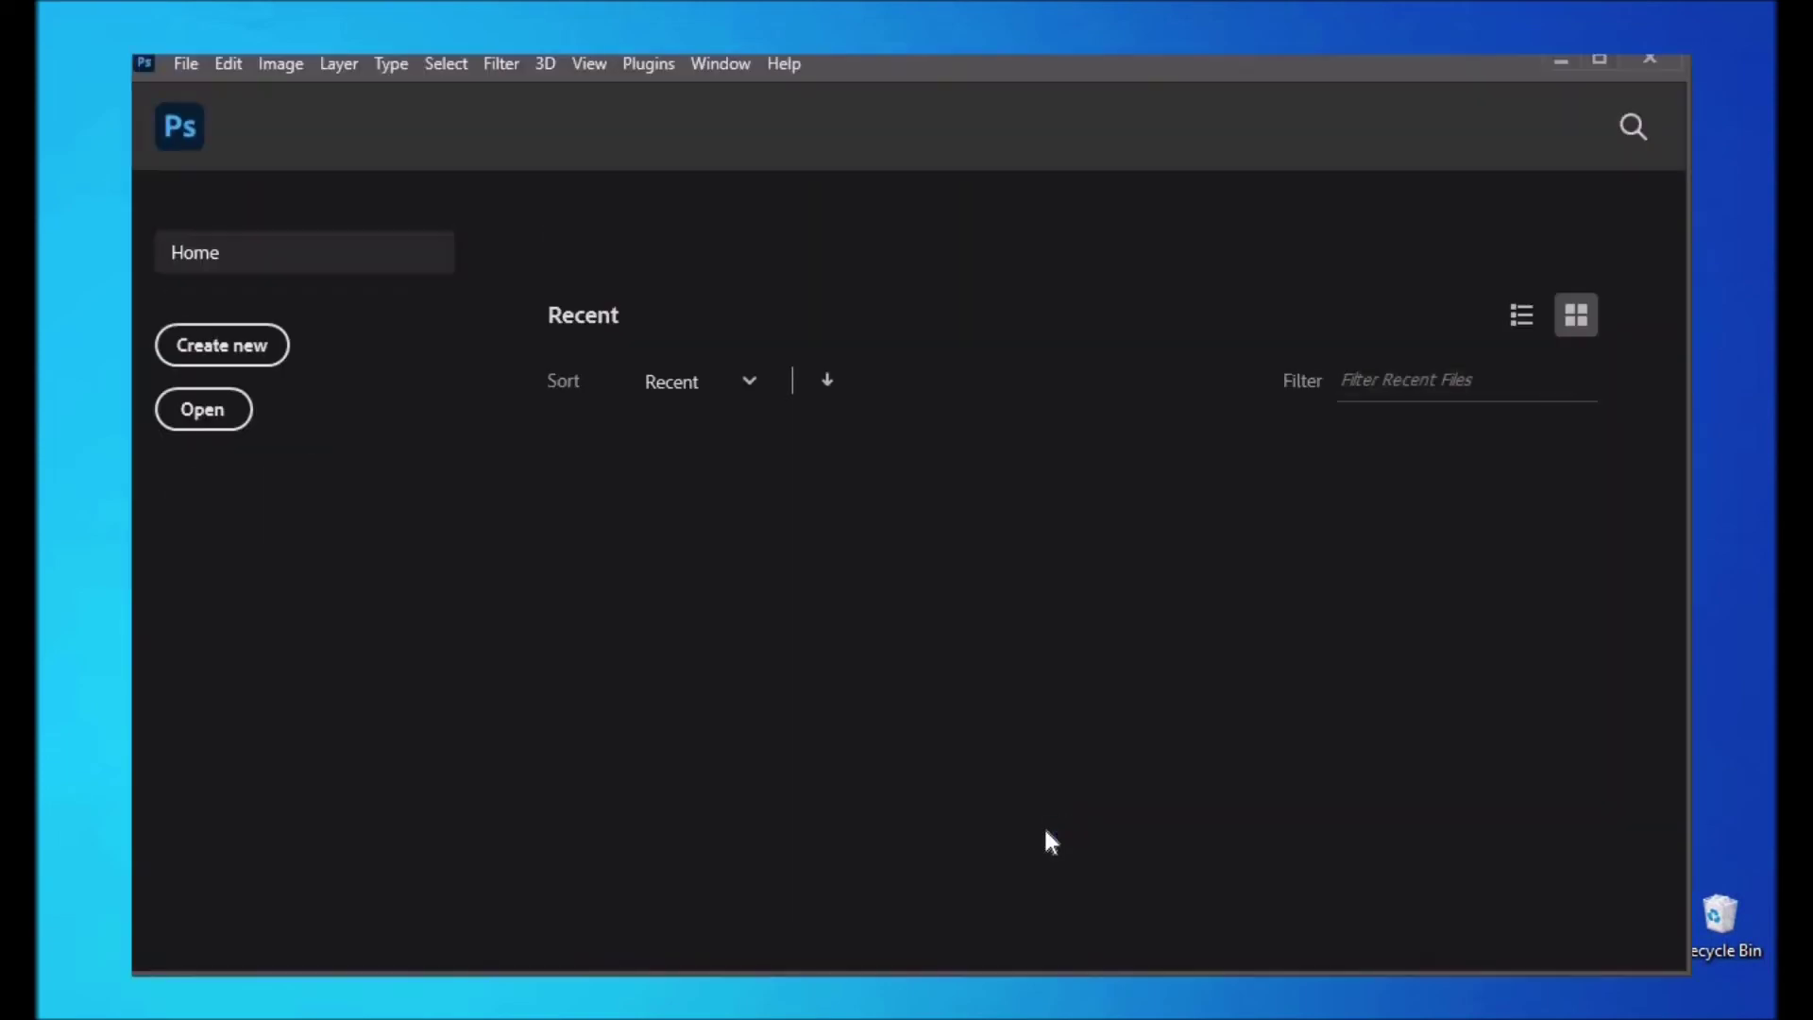
Create a 900 × 600 canvas and add a text line set in Amagro bold.
{"action": "left_click", "coordinate": [222, 343]}
{"action": "left_click", "coordinate": [1453, 1010]}
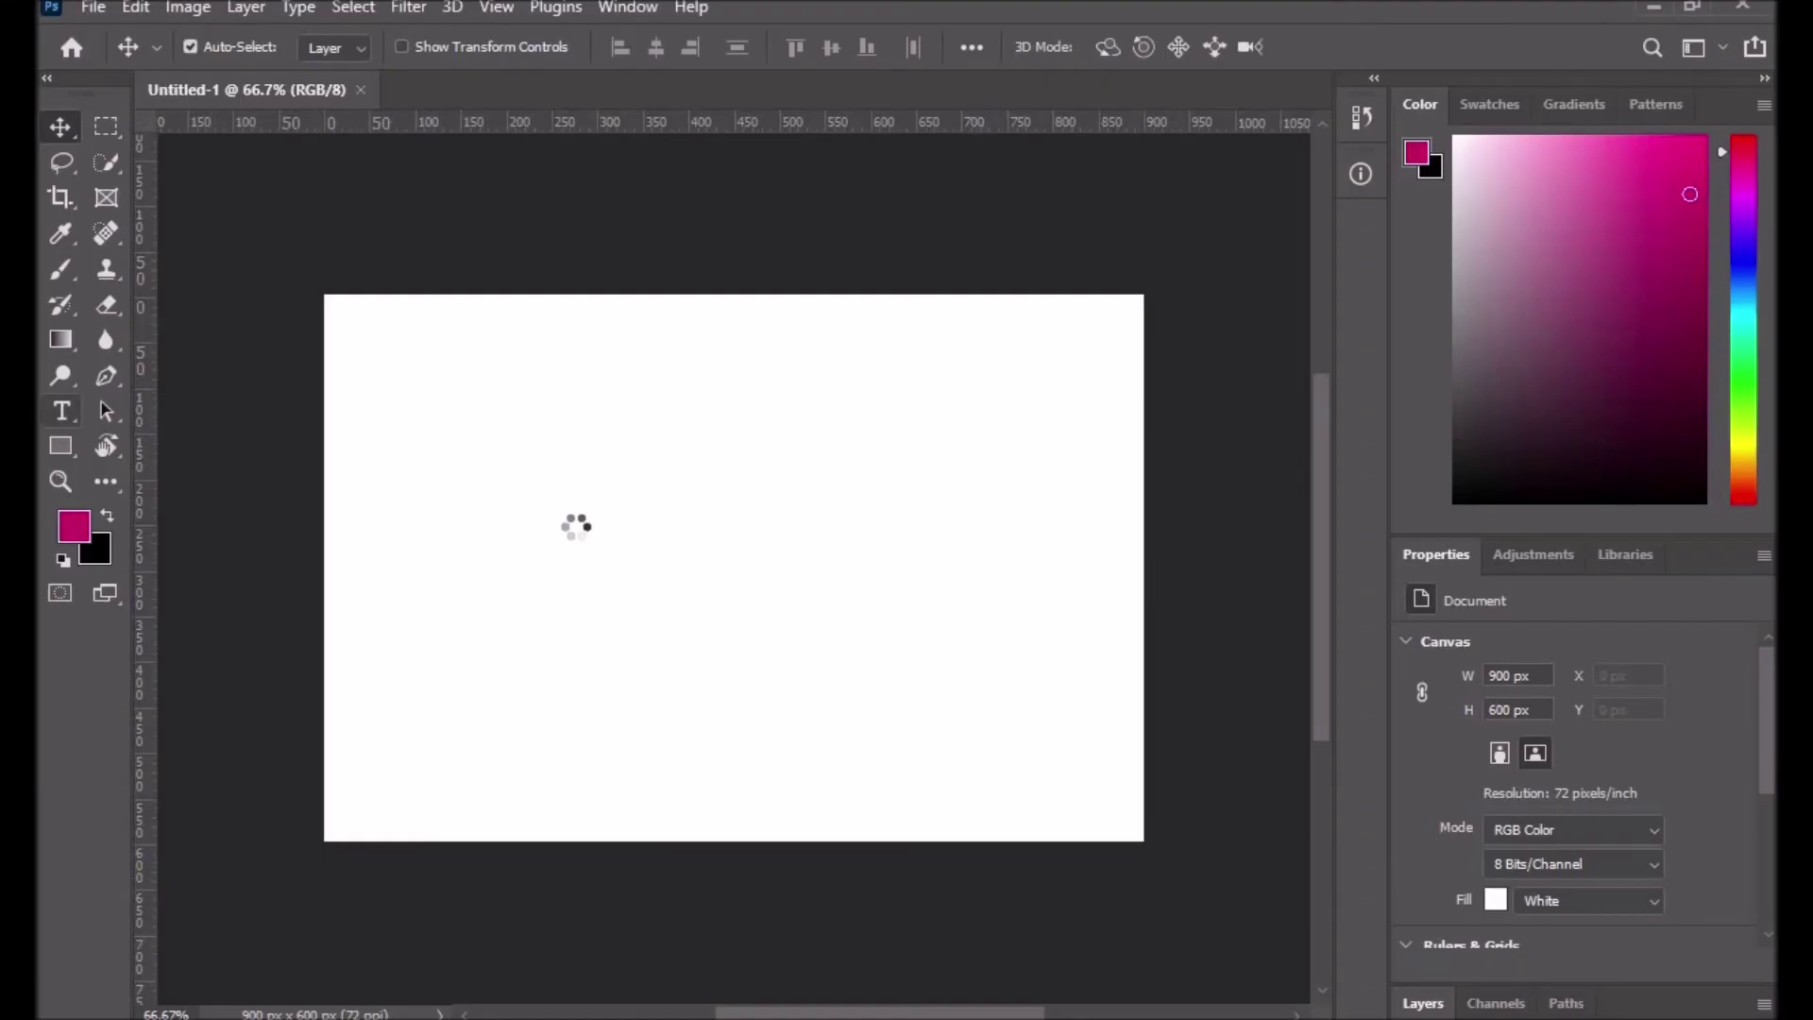
{"action": "left_click", "coordinate": [62, 411]}
{"action": "left_click_drag", "start_coordinate": [425, 374], "coordinate": [1016, 759]}
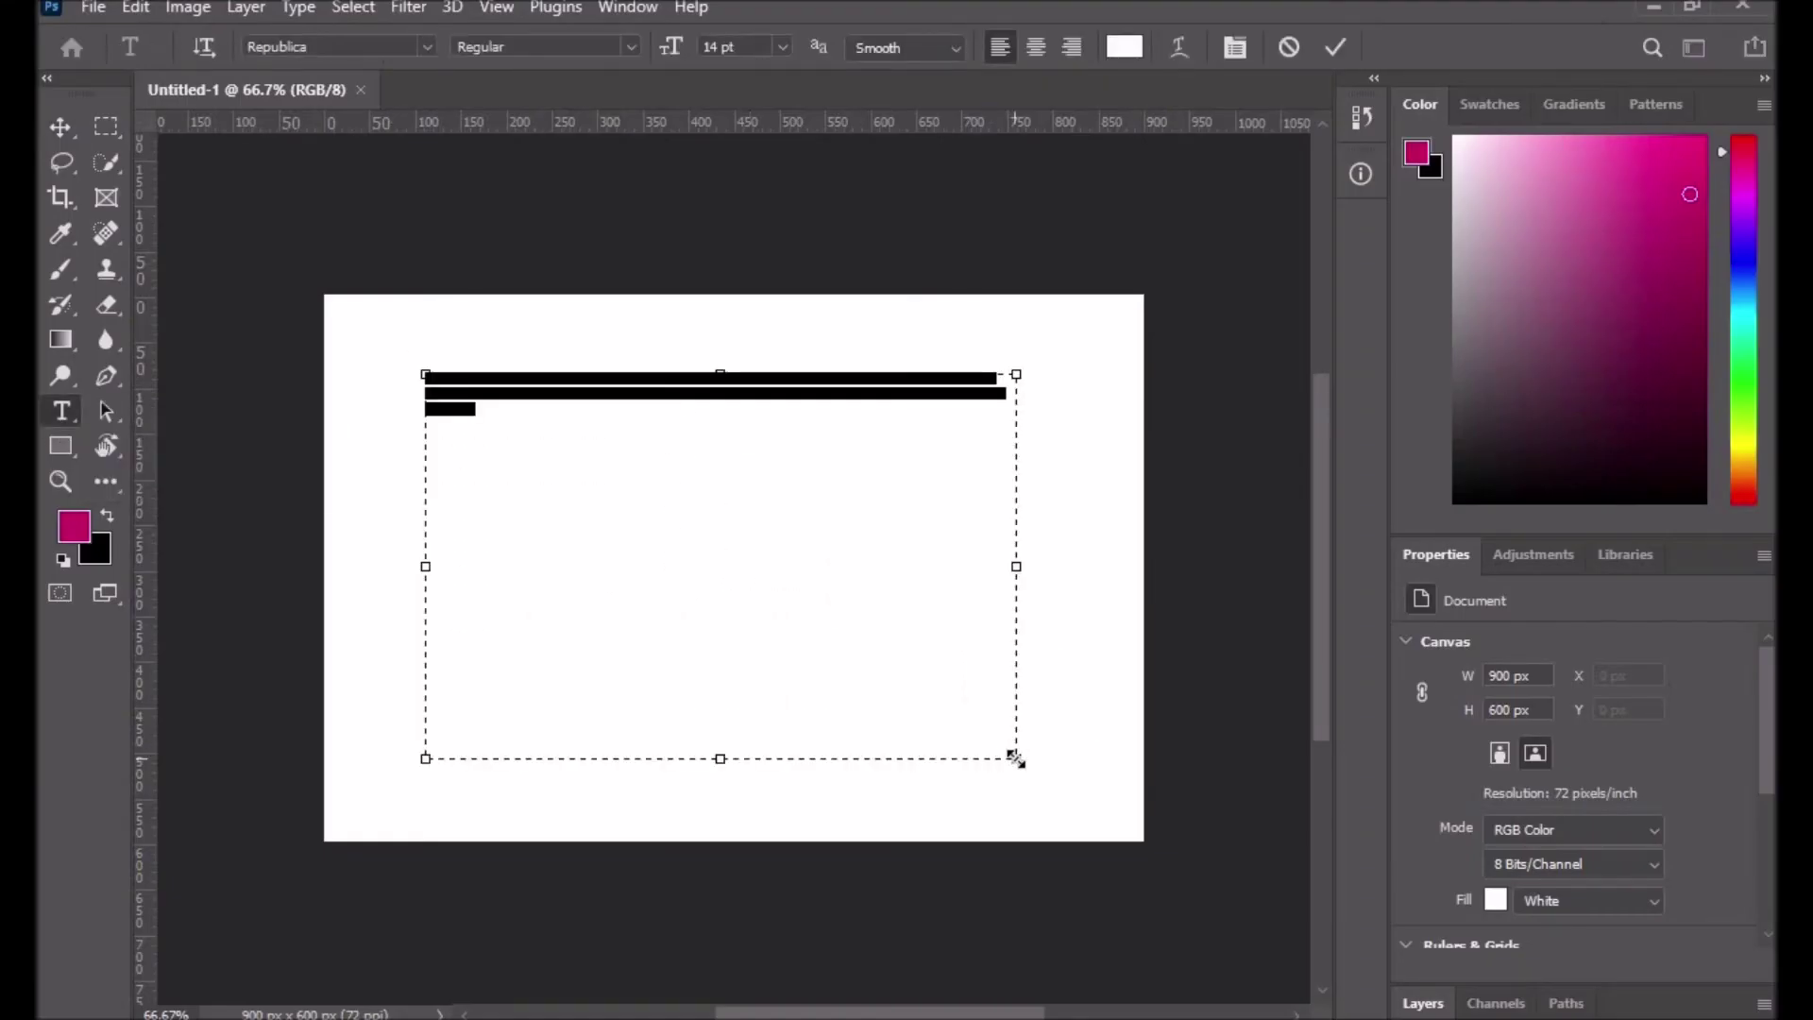
{"action": "key", "text": "BackSpace"}
{"action": "left_click", "coordinate": [427, 49]}
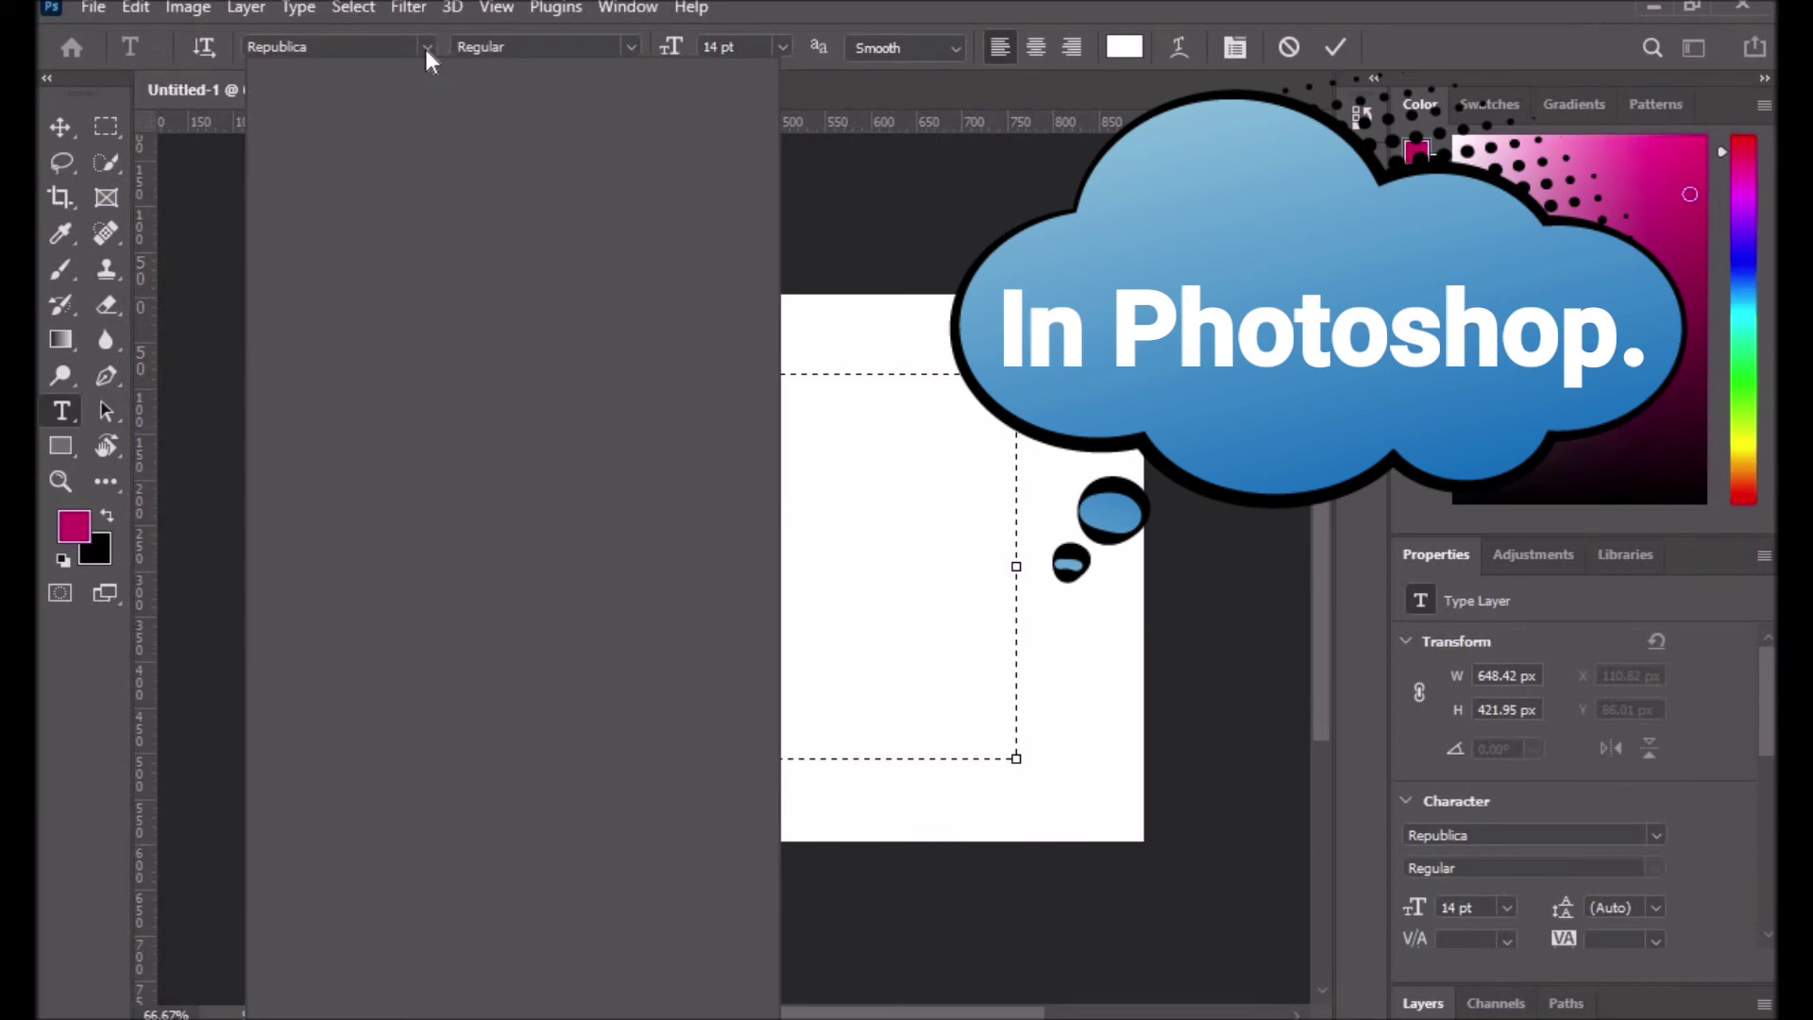
{"action": "scroll", "coordinate": [767, 225], "scroll_direction": "down", "scroll_amount": 1}
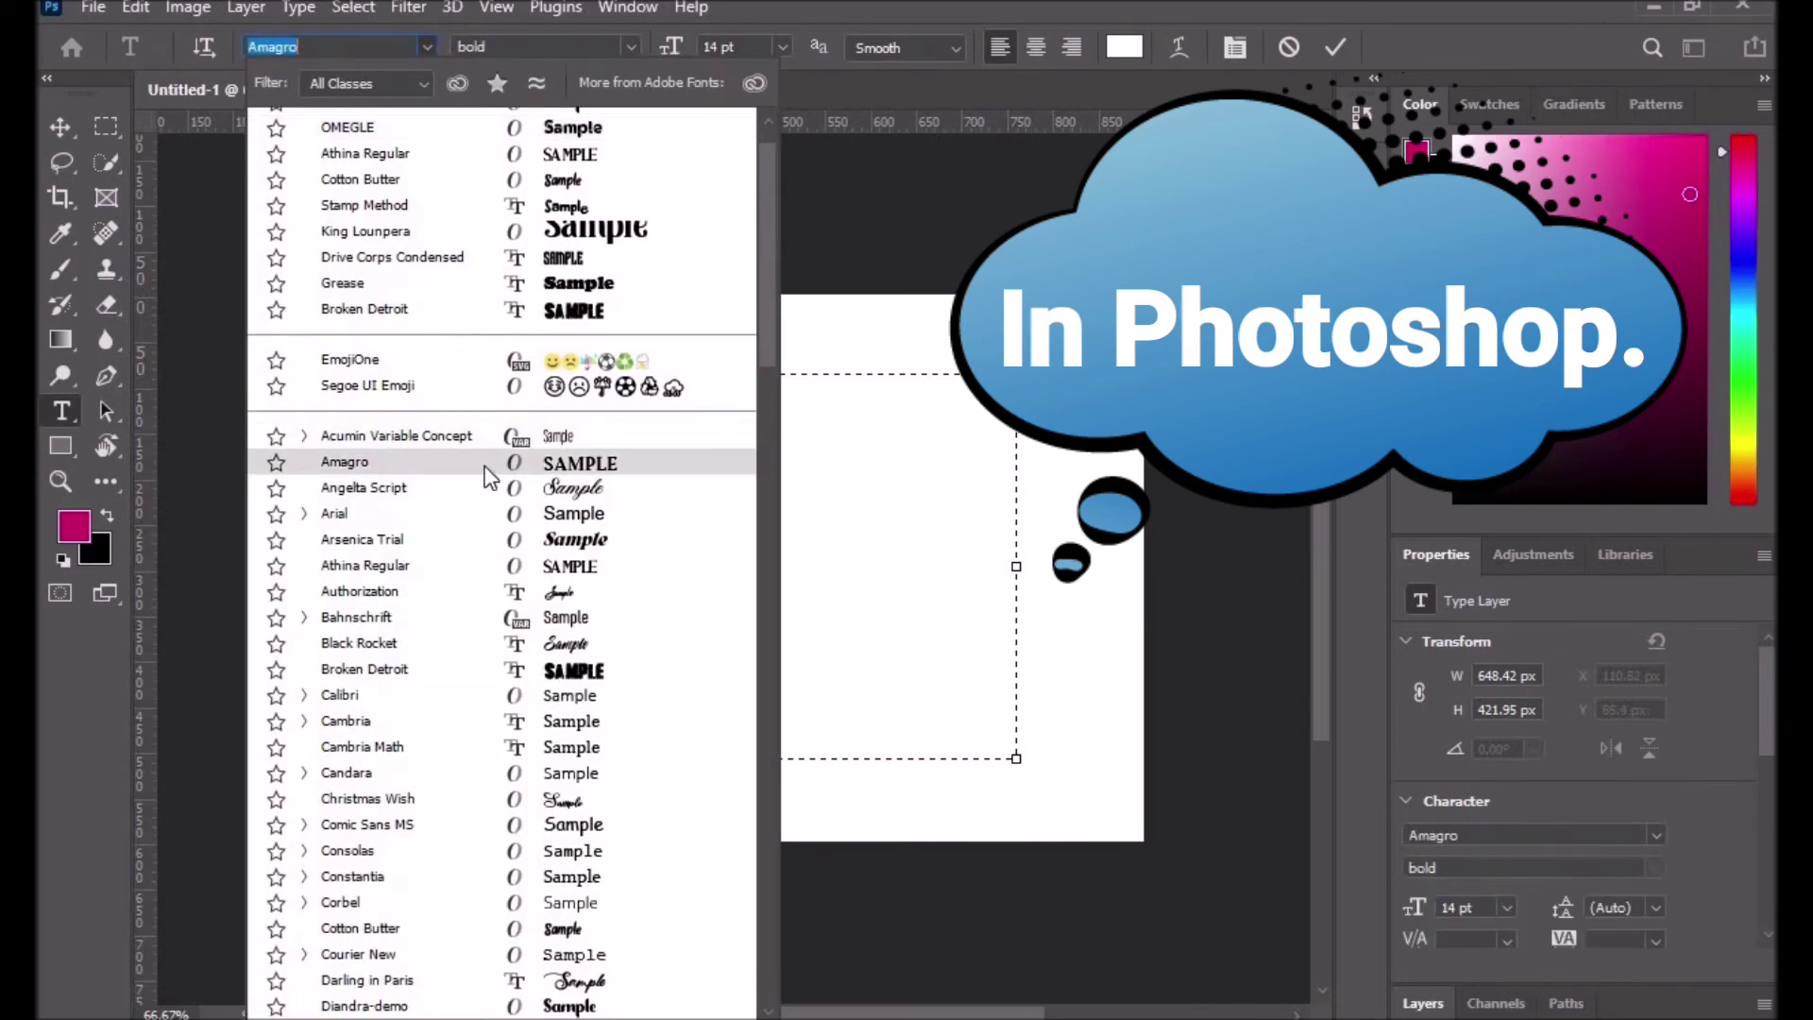
{"action": "left_click", "coordinate": [489, 462]}
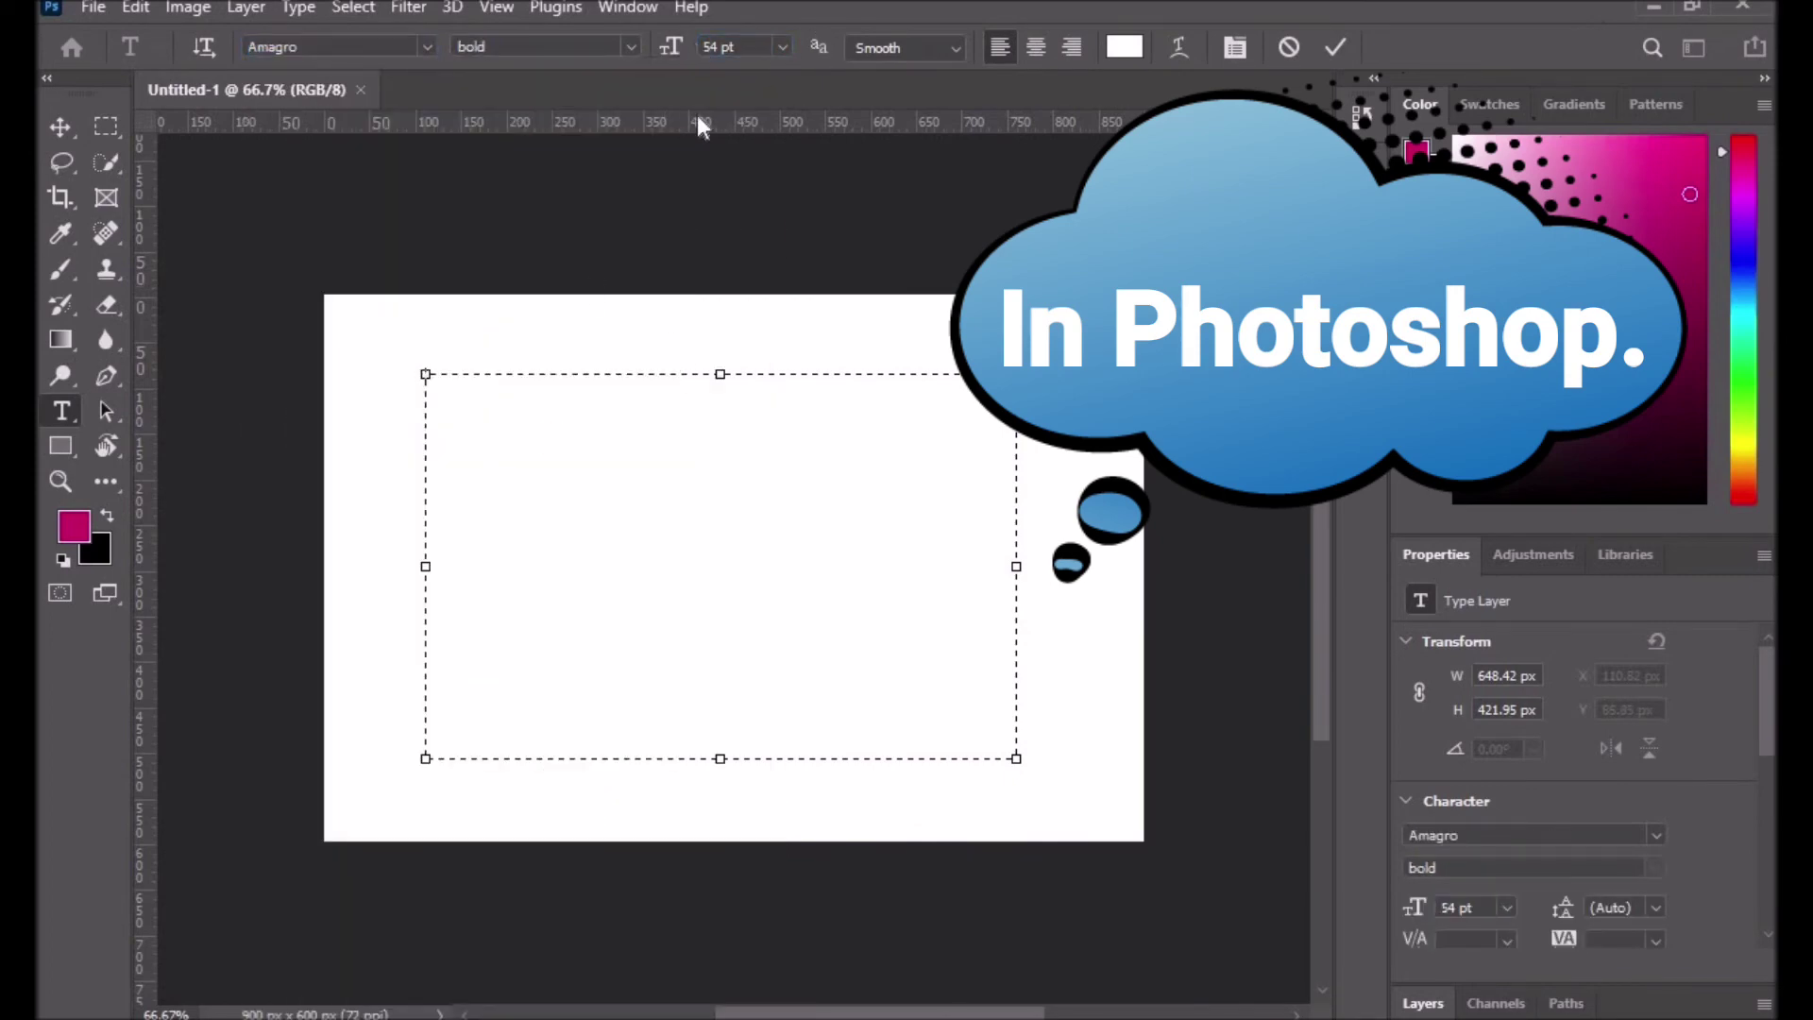
{"action": "type", "text": "JKKJKJKJKJKJKJKJ"}
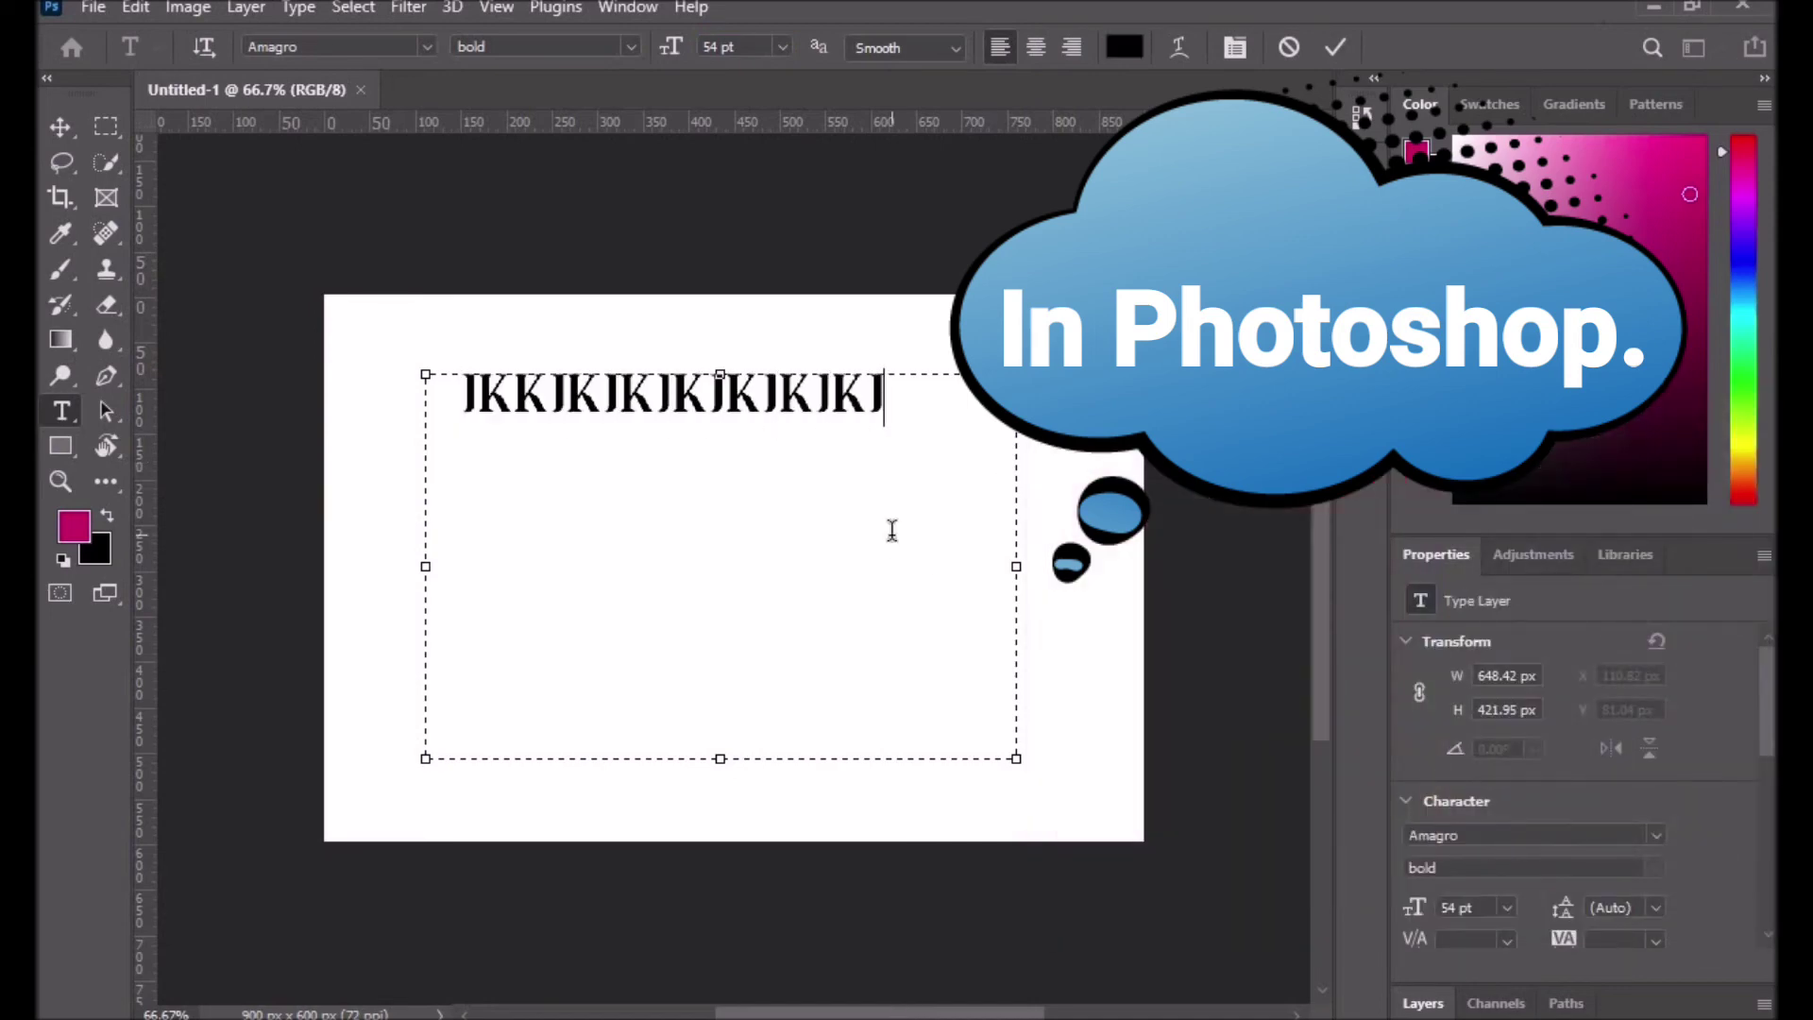
{"action": "key", "text": "ctrl+Return"}
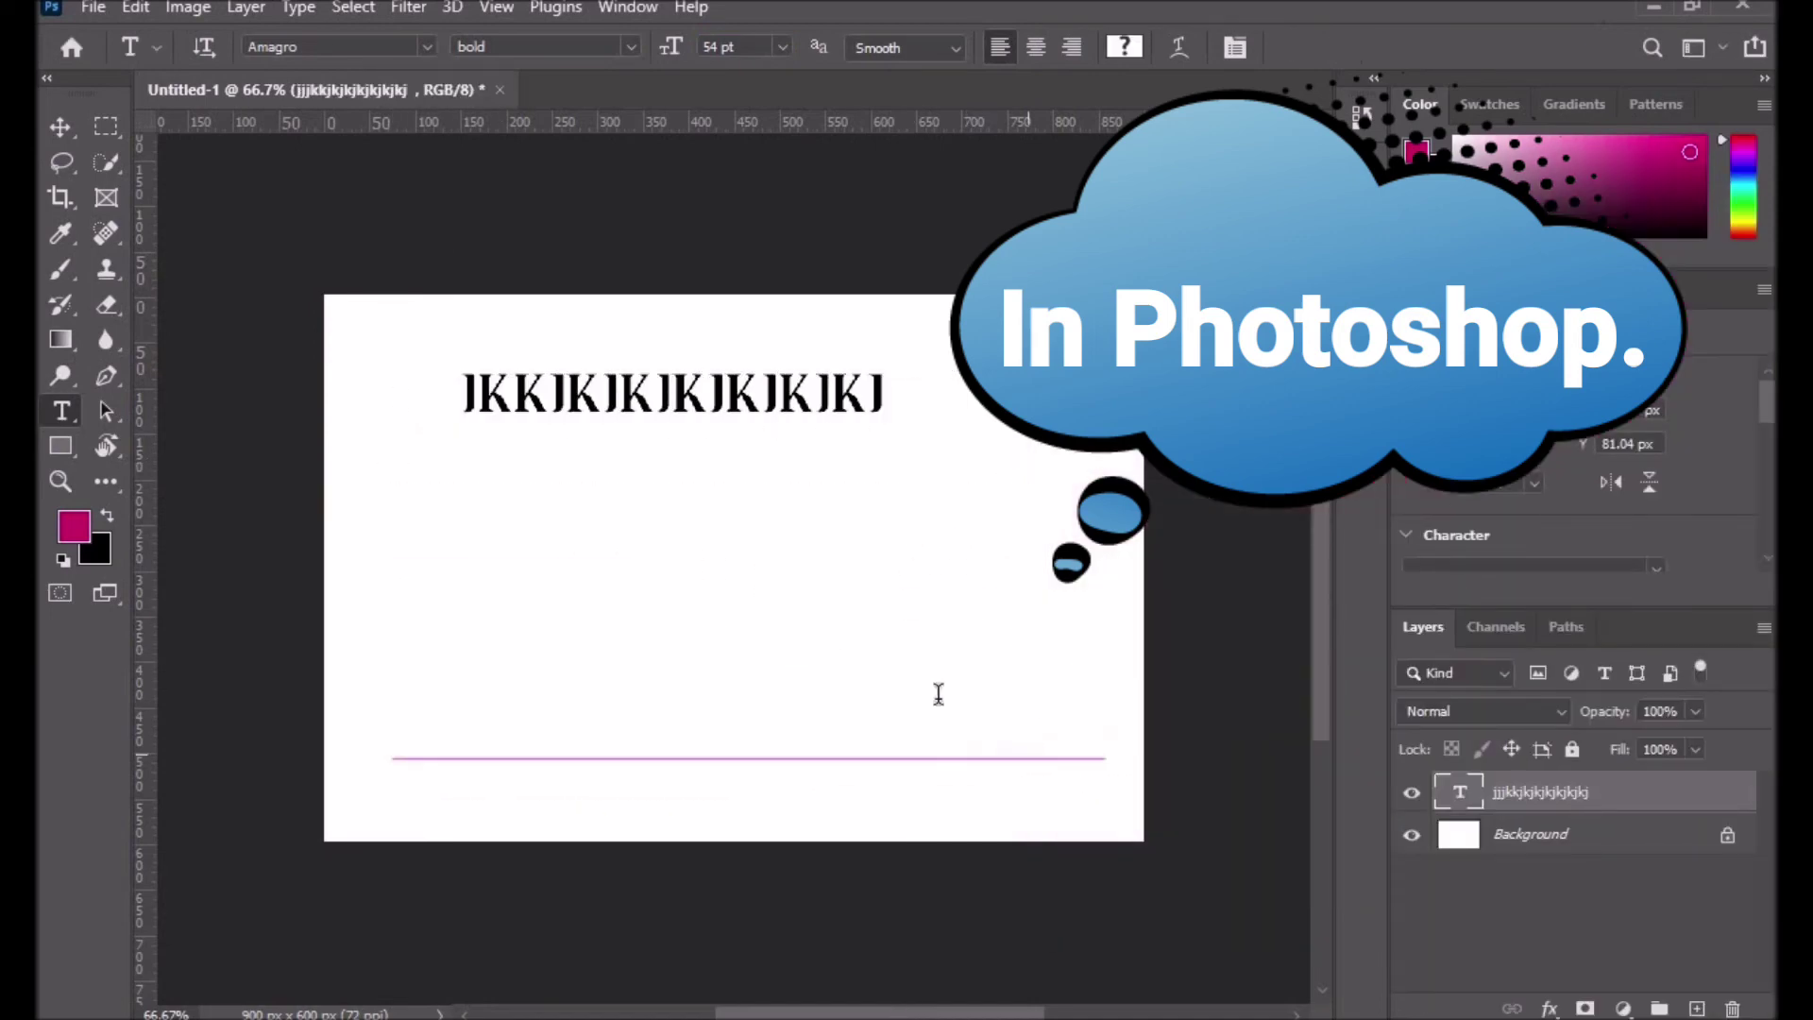
Add a second text box set in VECTRO, then browse the installed fonts list.
{"action": "left_click_drag", "start_coordinate": [939, 695], "coordinate": [1031, 758]}
{"action": "key", "text": "BackSpace"}
{"action": "left_click", "coordinate": [427, 46]}
{"action": "left_click", "coordinate": [323, 141]}
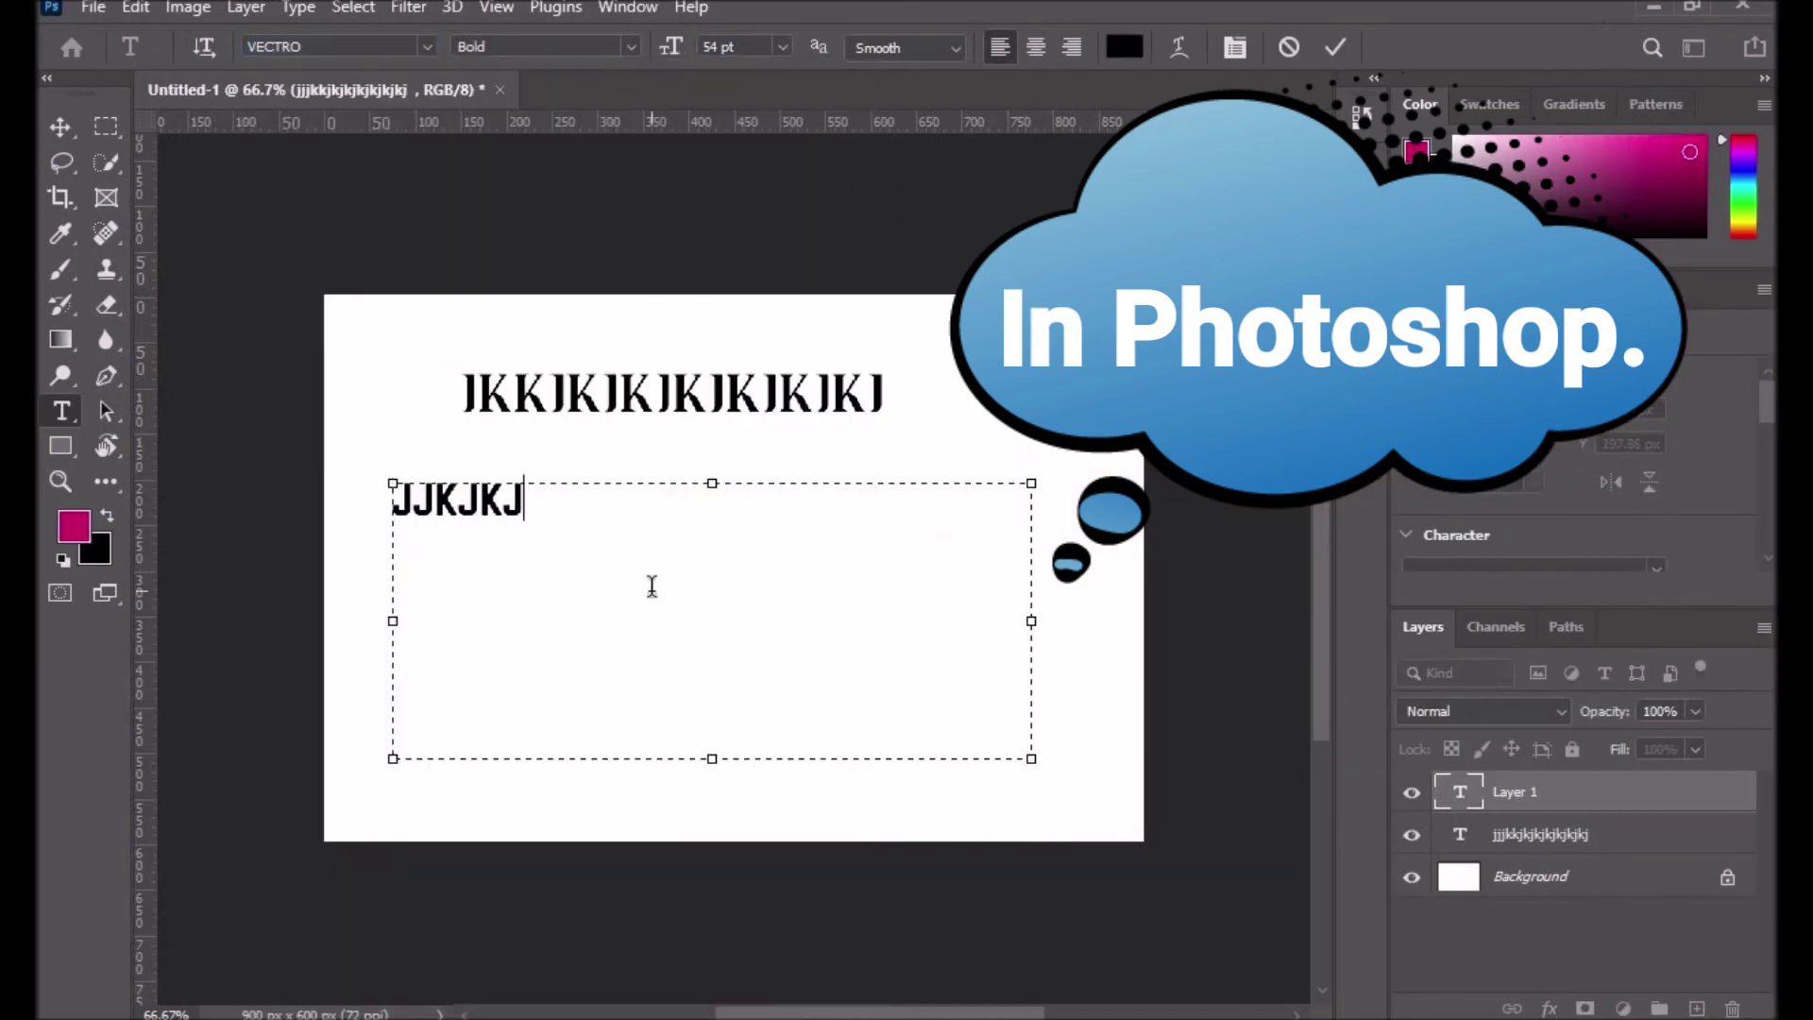
{"action": "left_click", "coordinate": [427, 46]}
{"action": "scroll", "coordinate": [740, 235], "scroll_direction": "down", "scroll_amount": 3}
{"action": "scroll", "coordinate": [770, 505], "scroll_direction": "down", "scroll_amount": 8}
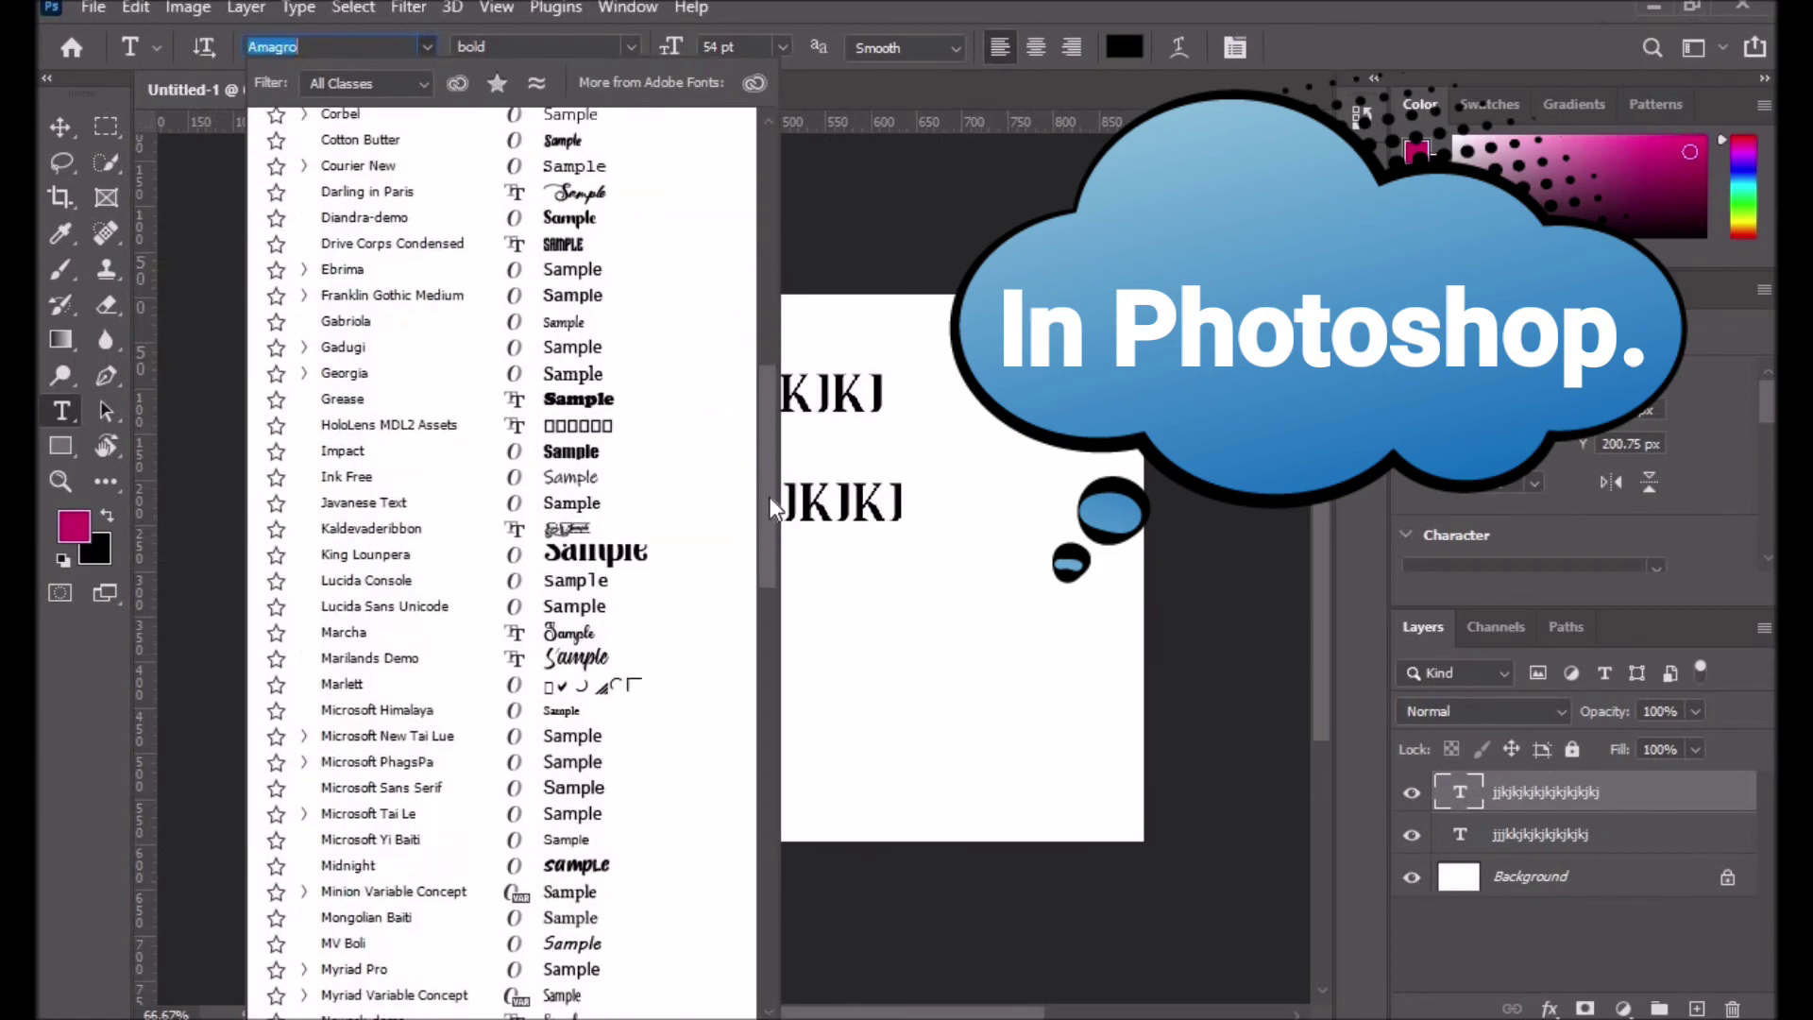
{"action": "scroll", "coordinate": [769, 506], "scroll_direction": "down", "scroll_amount": 10}
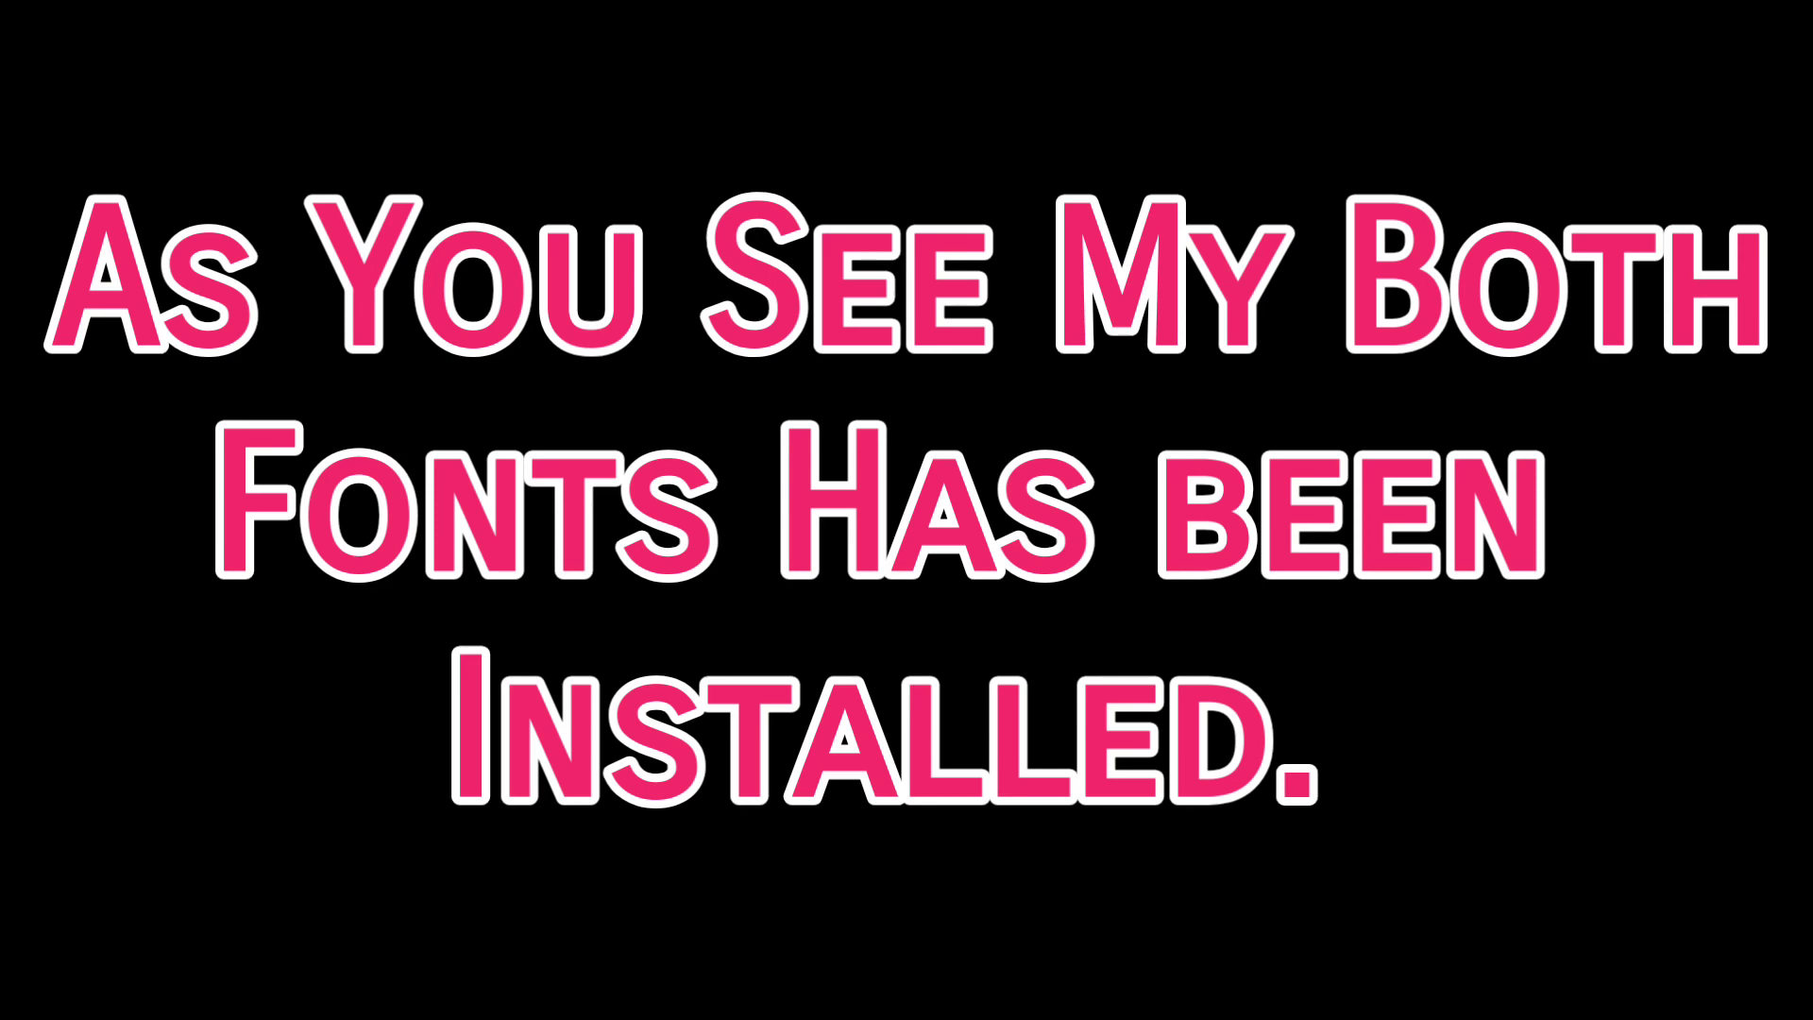